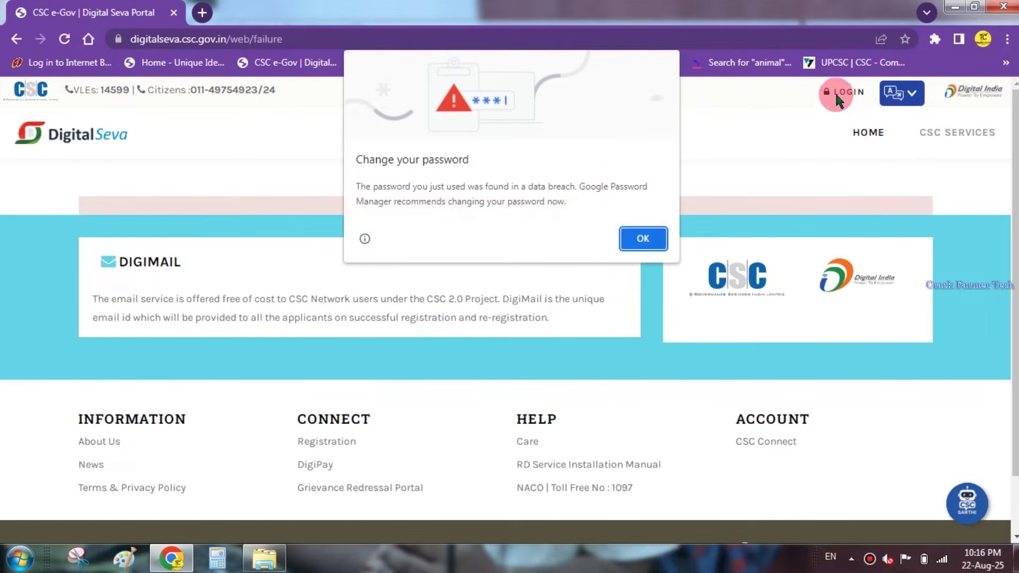
- Dismiss the password breach warning and open the Digital Seva portal login
left_click(641, 234)
left_click(835, 92)
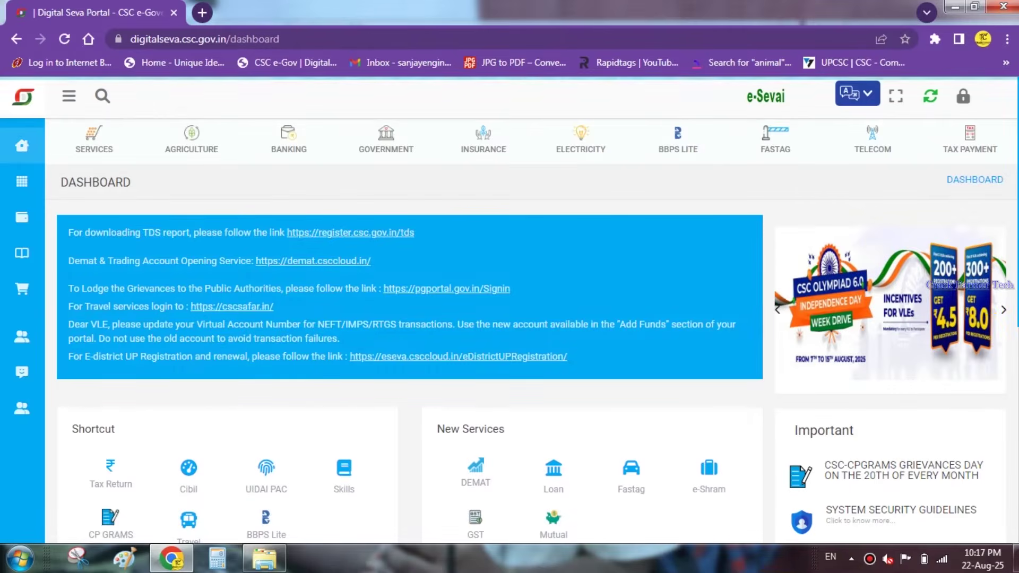
- Review the ₹3,772.32 Purvanchal Vidyut Vitran Nigam Limited entry in the dashboard's recent transactions
scroll(780, 184, "down", 3)
scroll(510, 318, "down", 5)
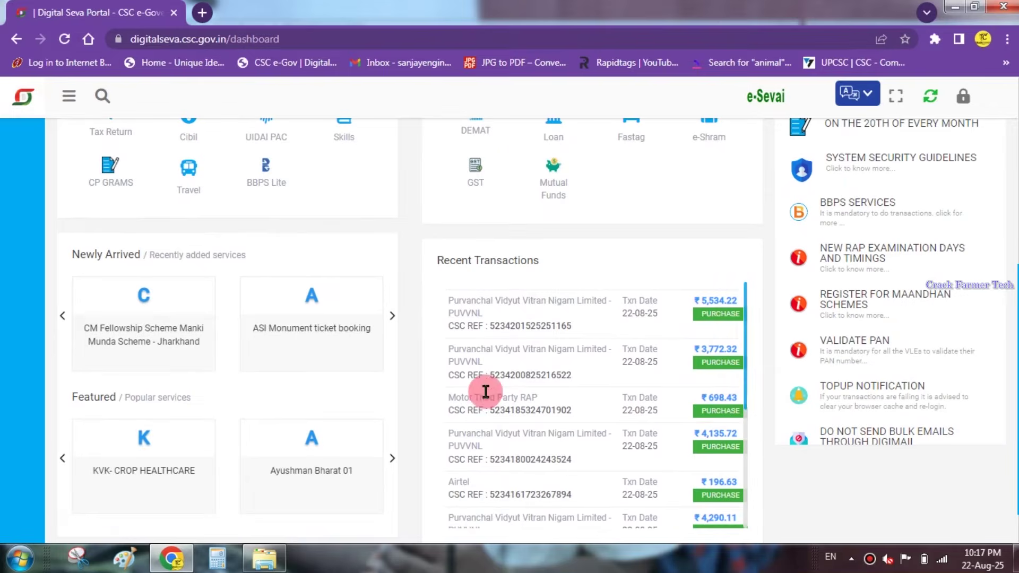
left_click_drag(453, 352, 700, 351)
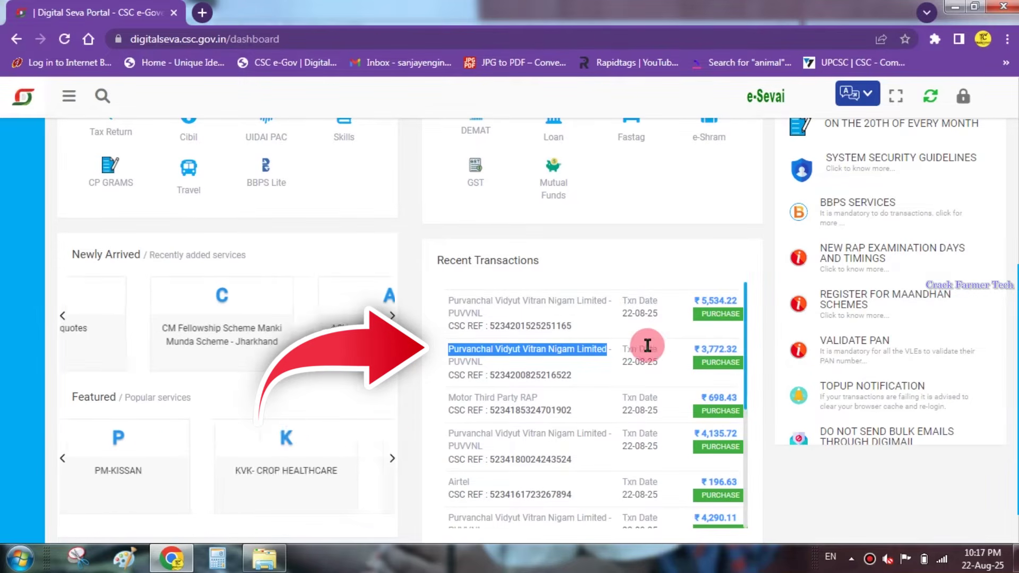
left_click(621, 346)
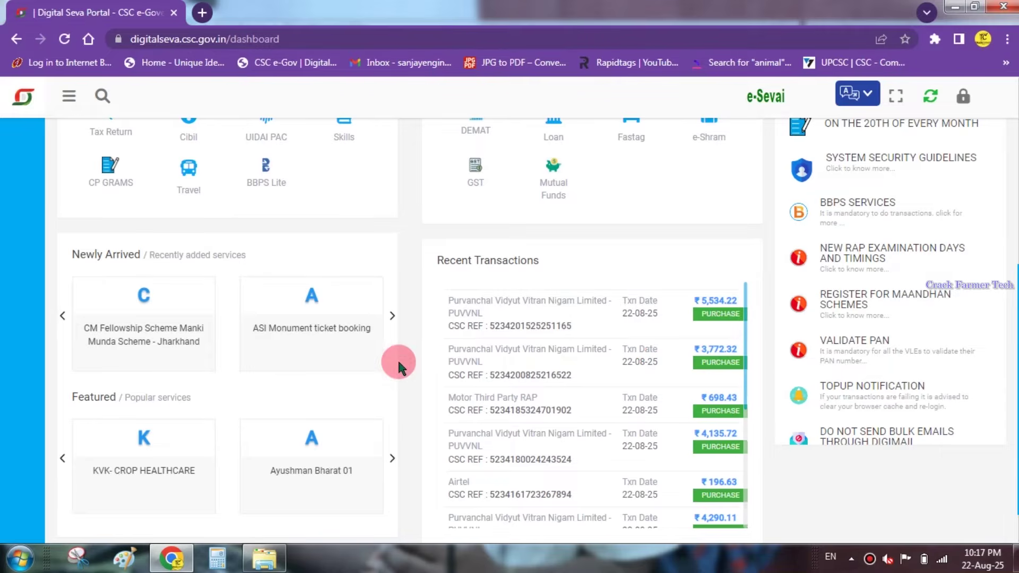
- Open the Grievance Redressal ticket portal from the Digital Seva dashboard
scroll(398, 361, "up", 6)
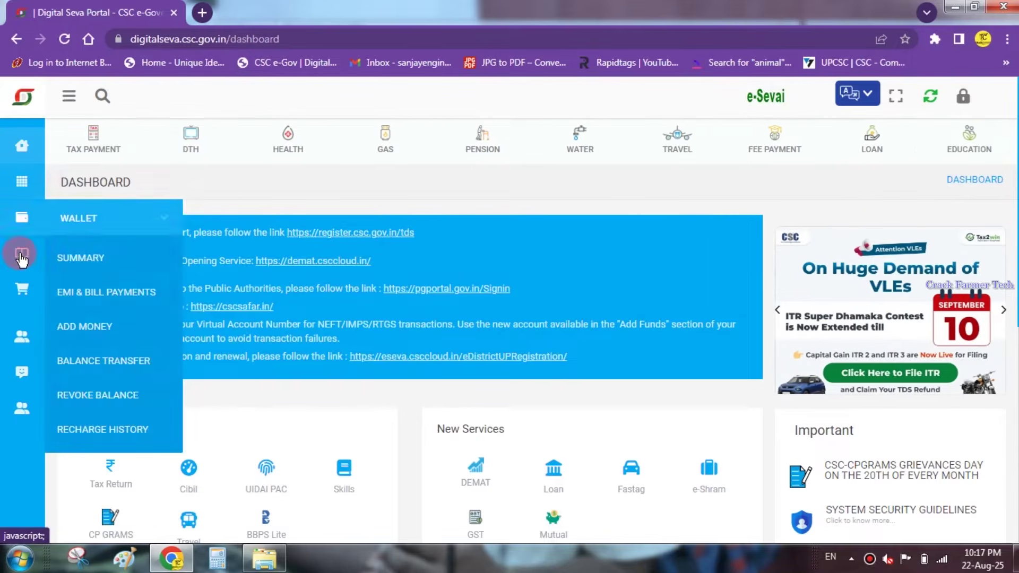
mouse_move(26, 382)
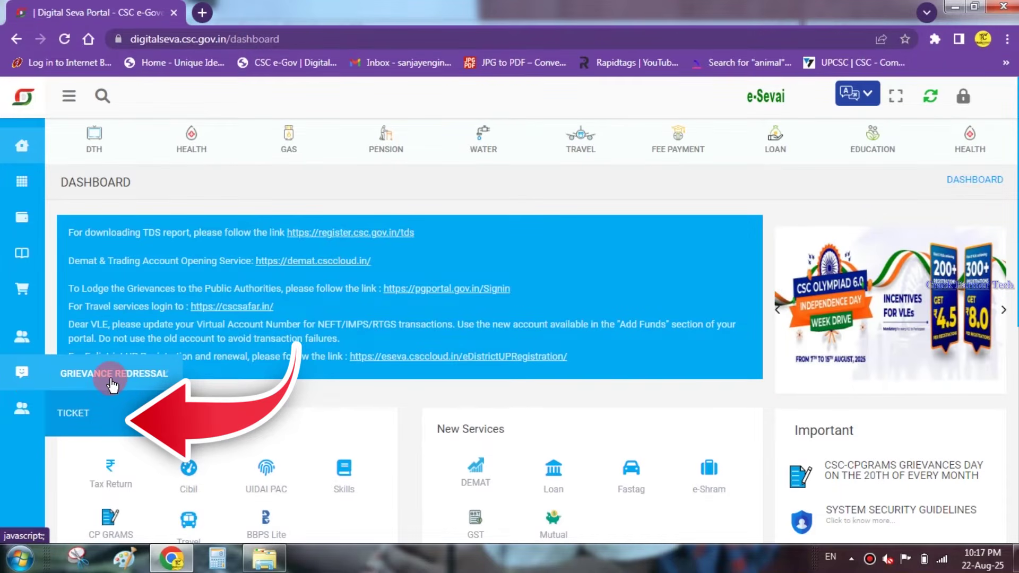
left_click(81, 416)
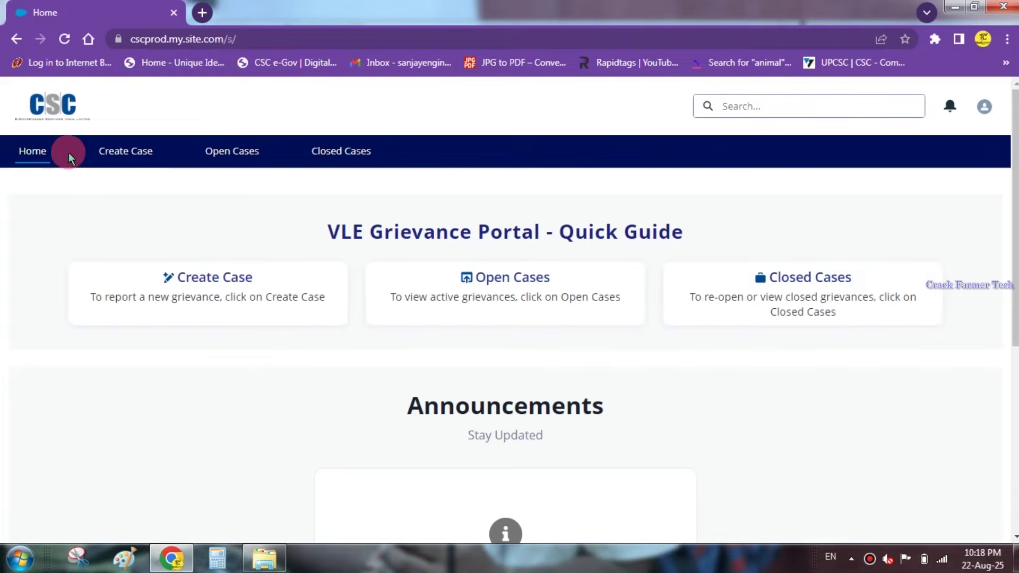
- Start a new grievance case with the case type Transaction and bring up its Transaction Details form
left_click(111, 154)
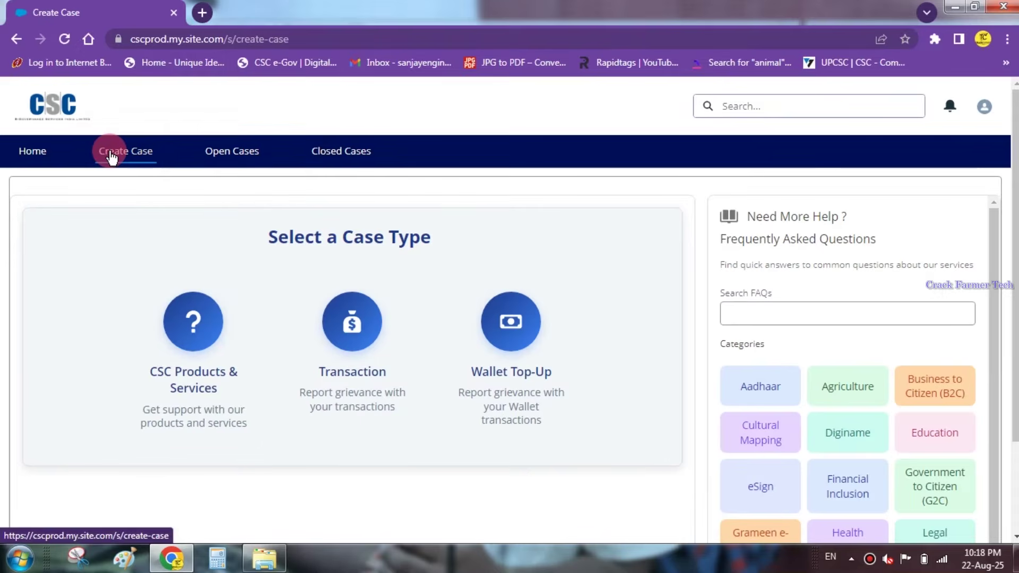
left_click_drag(268, 237, 459, 240)
left_click(459, 238)
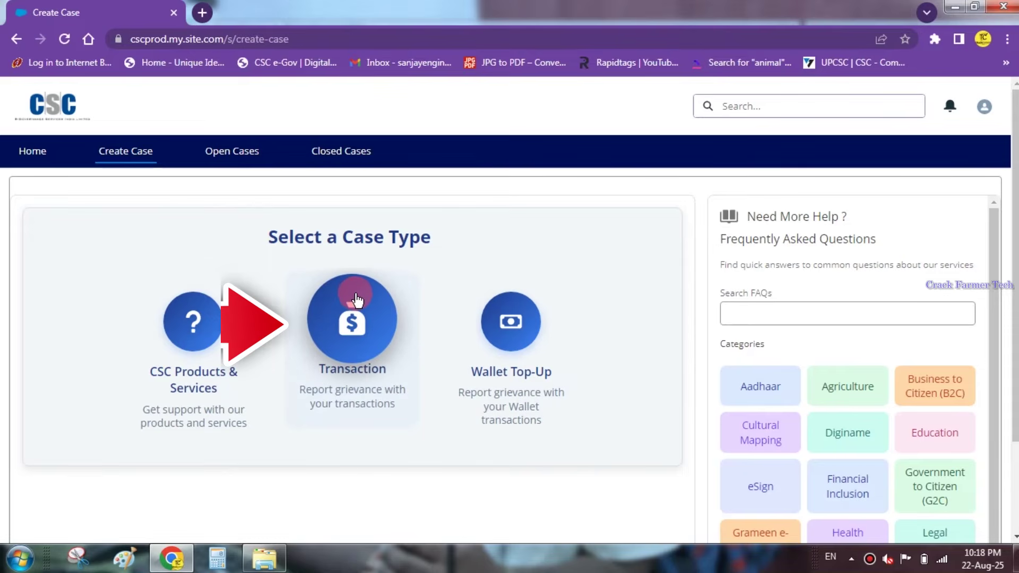
left_click(357, 342)
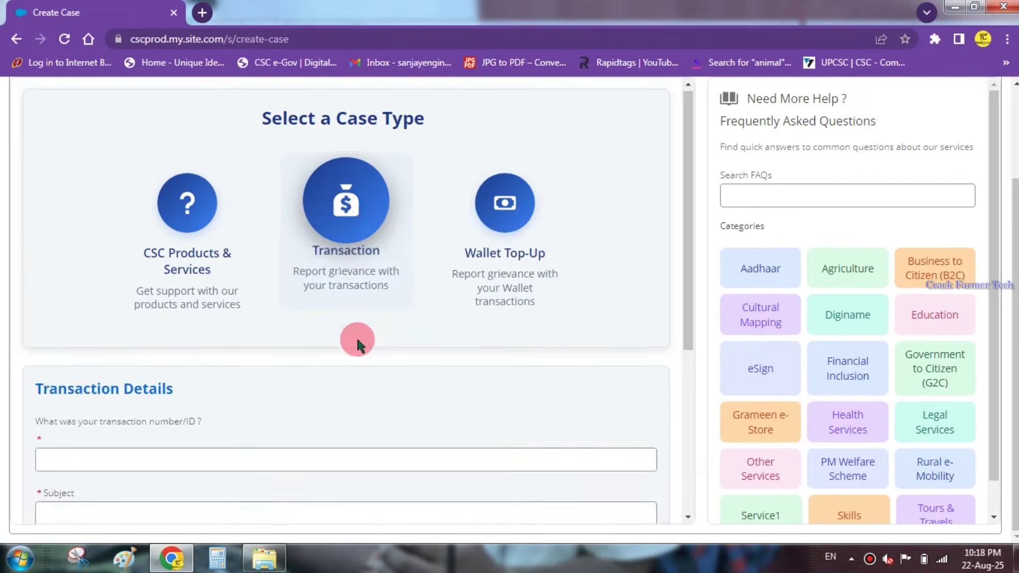
left_click_drag(43, 110, 122, 116)
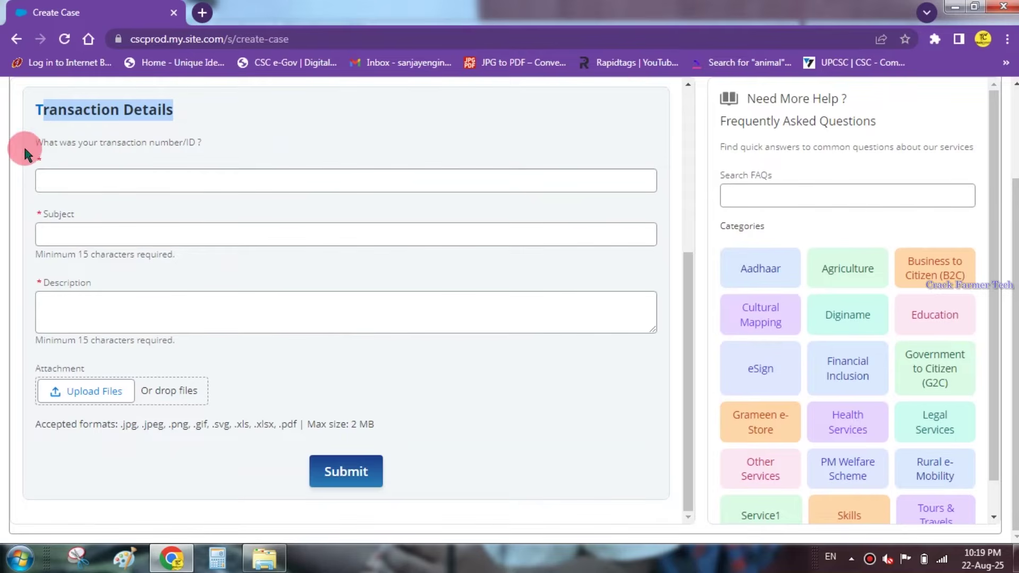
left_click_drag(31, 140, 59, 140)
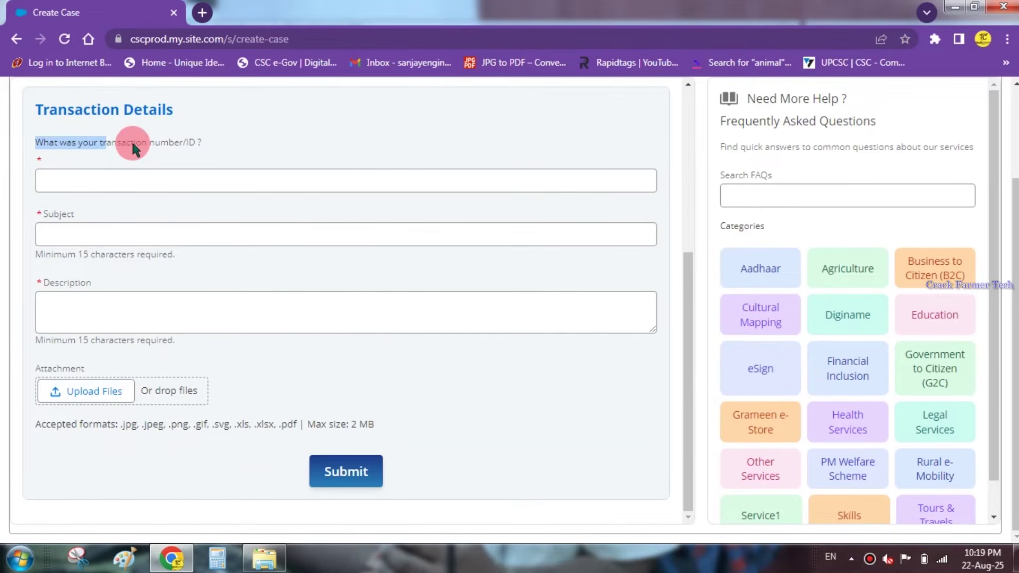
- Open the Digital Seva dashboard in a second browser tab and check the case form's transaction number question
left_click(201, 12)
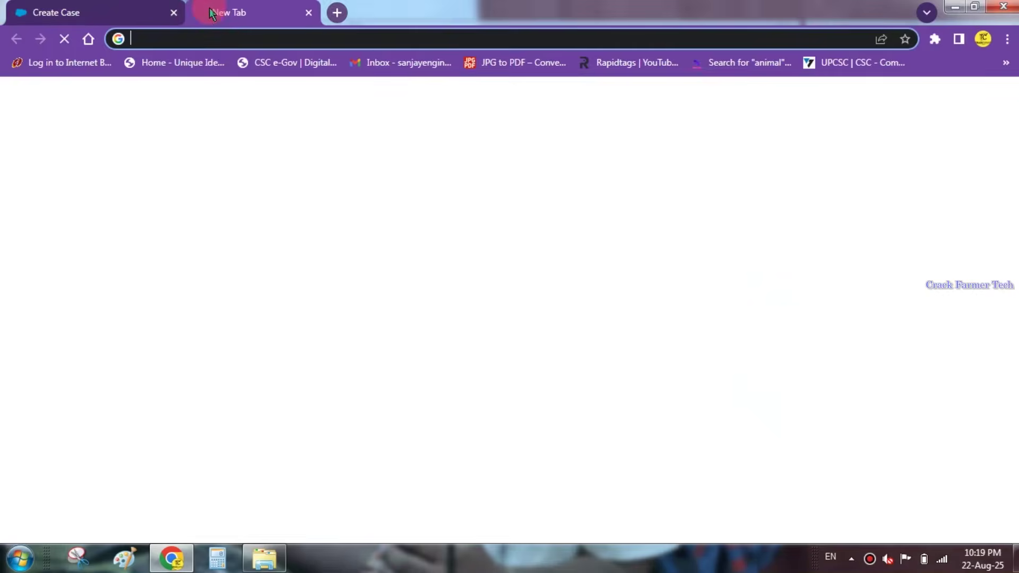
left_click(295, 64)
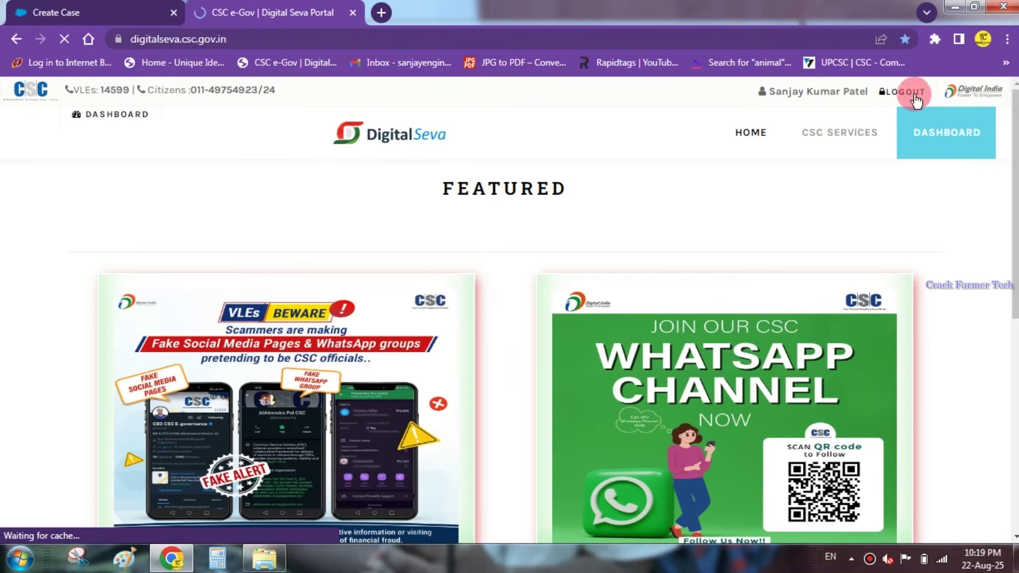
left_click(952, 141)
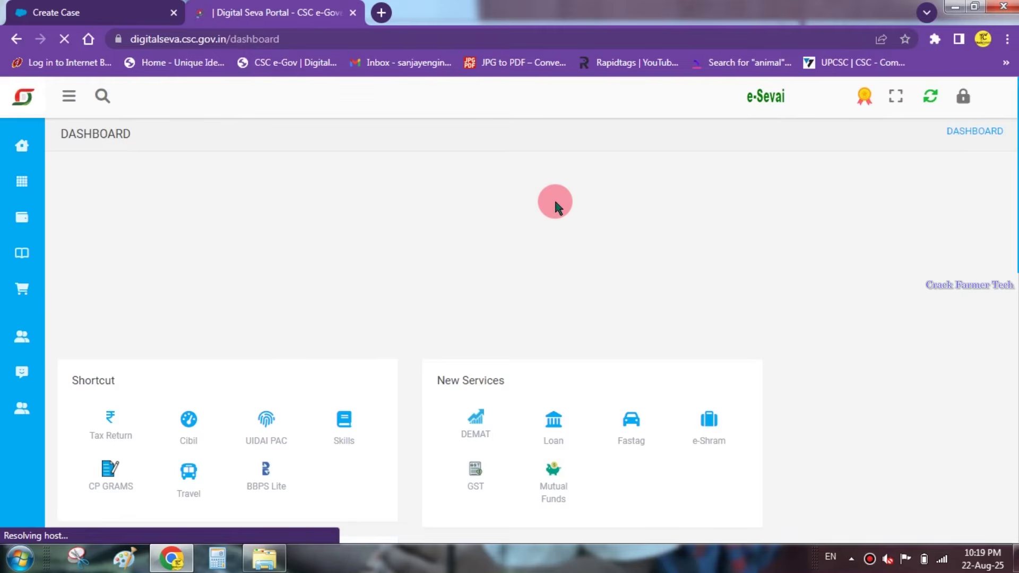
left_click(111, 7)
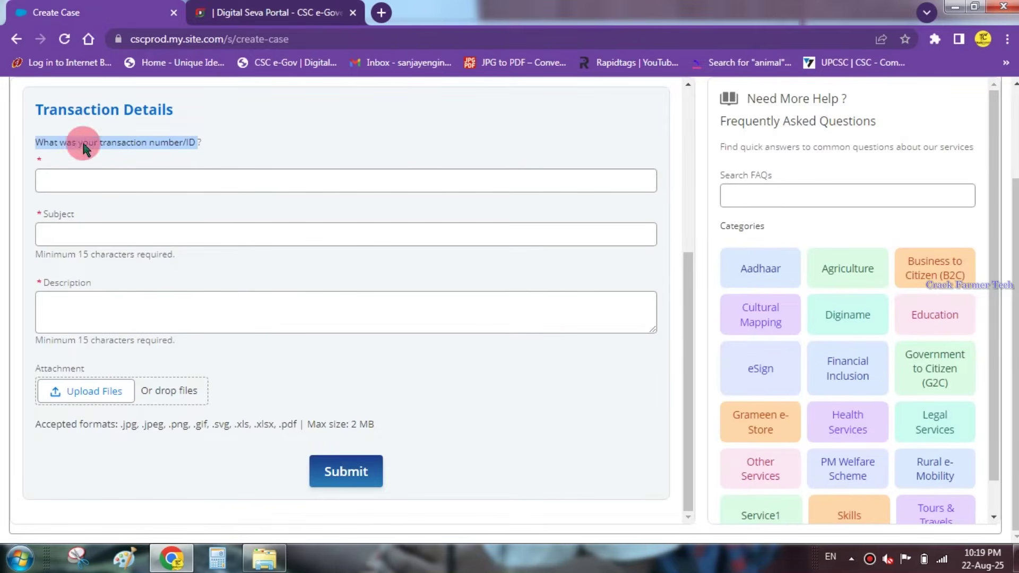
left_click(53, 142)
left_click_drag(110, 142, 197, 144)
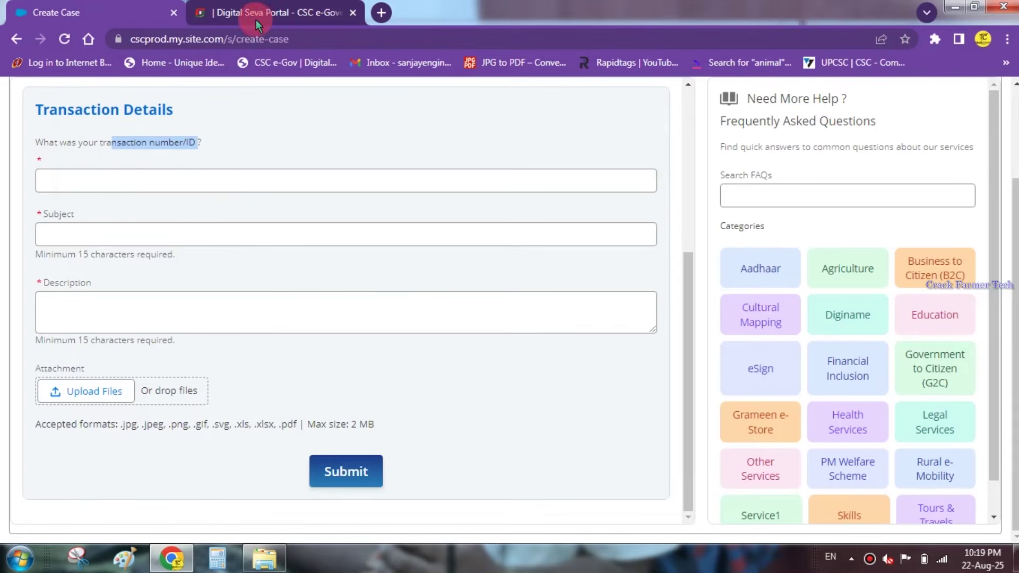
- Switch to the Digital Seva dashboard and open the order history
left_click(260, 7)
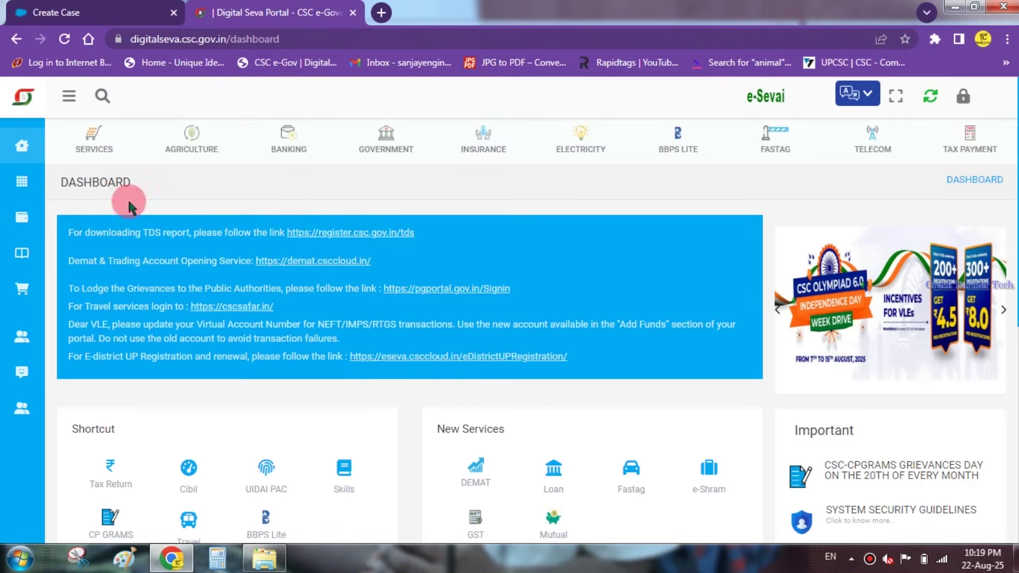
mouse_move(23, 219)
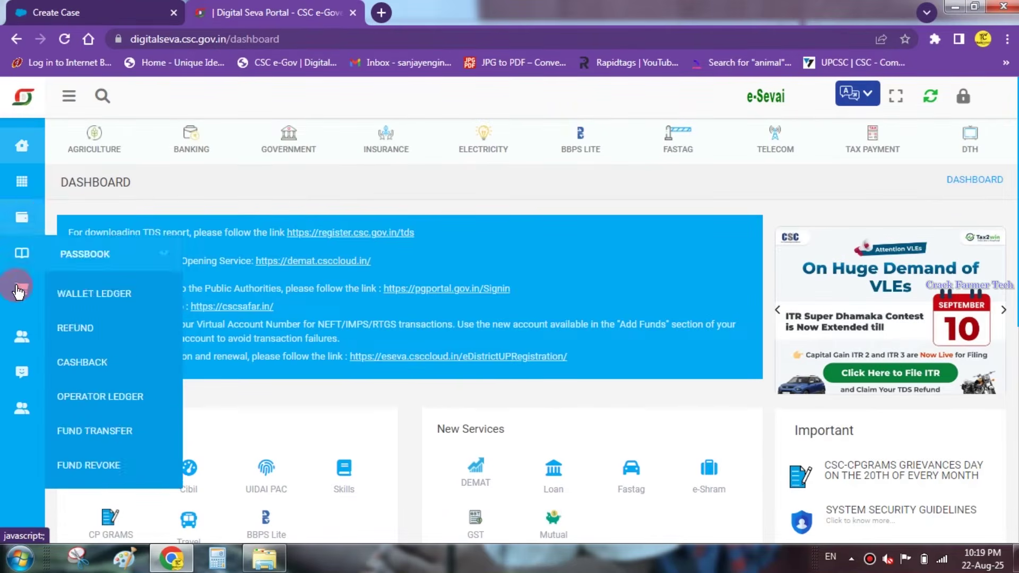
mouse_move(19, 297)
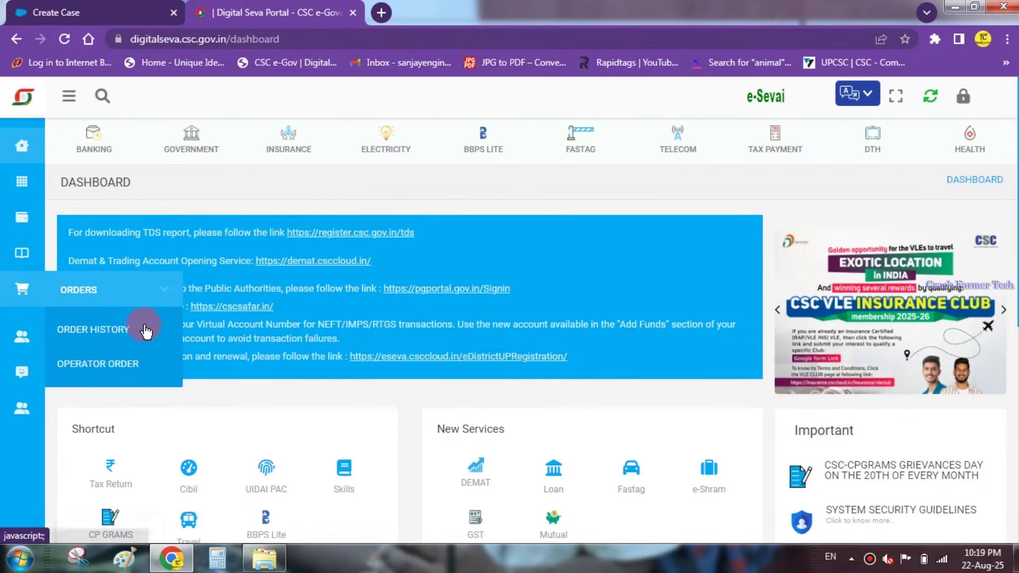
left_click(100, 334)
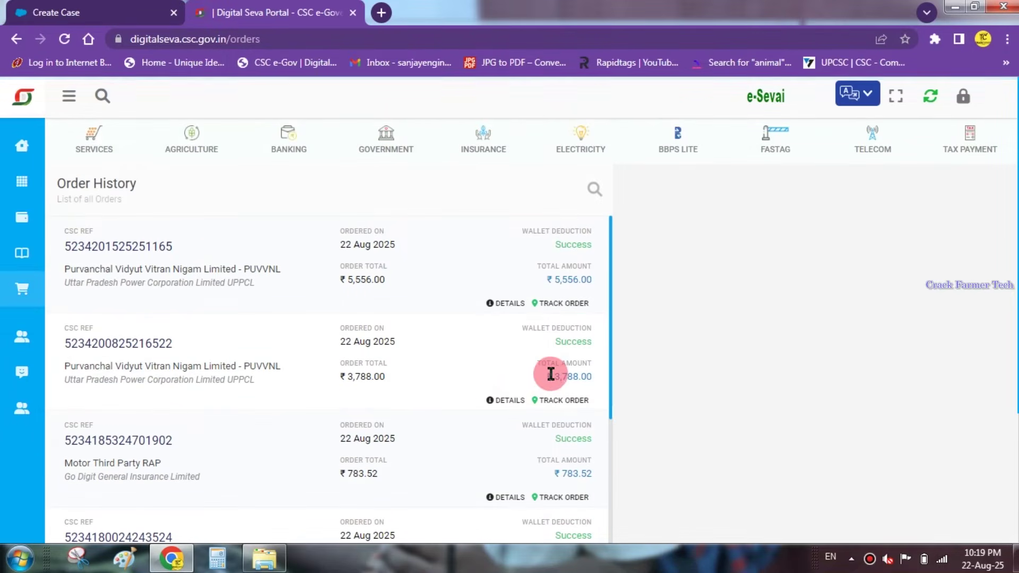
- Copy the CSC reference number of the ₹3,788.00 PUVVNL order into the case form's transaction number field
left_click_drag(553, 377, 590, 377)
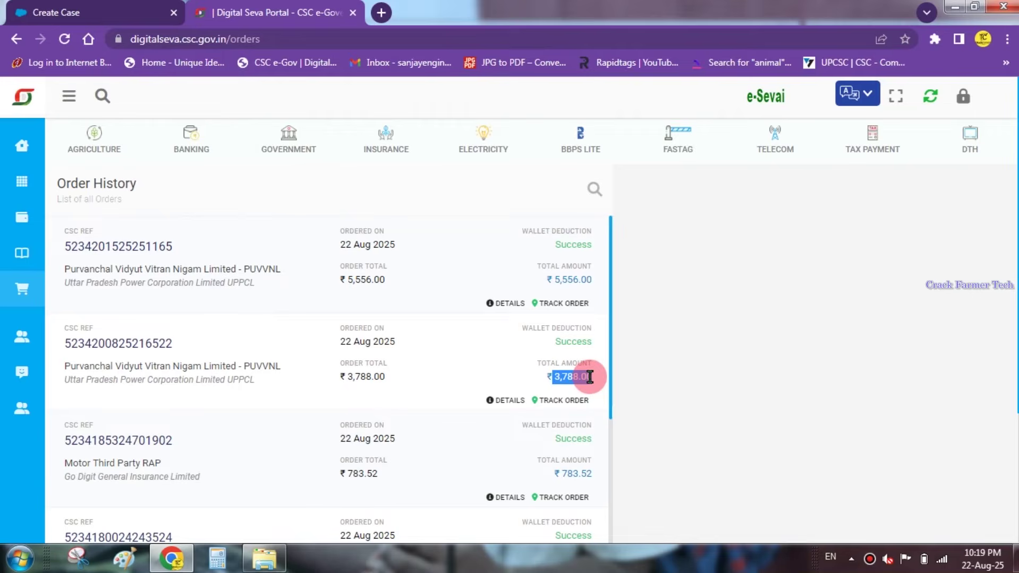
left_click_drag(590, 377, 589, 376)
double_click(86, 346)
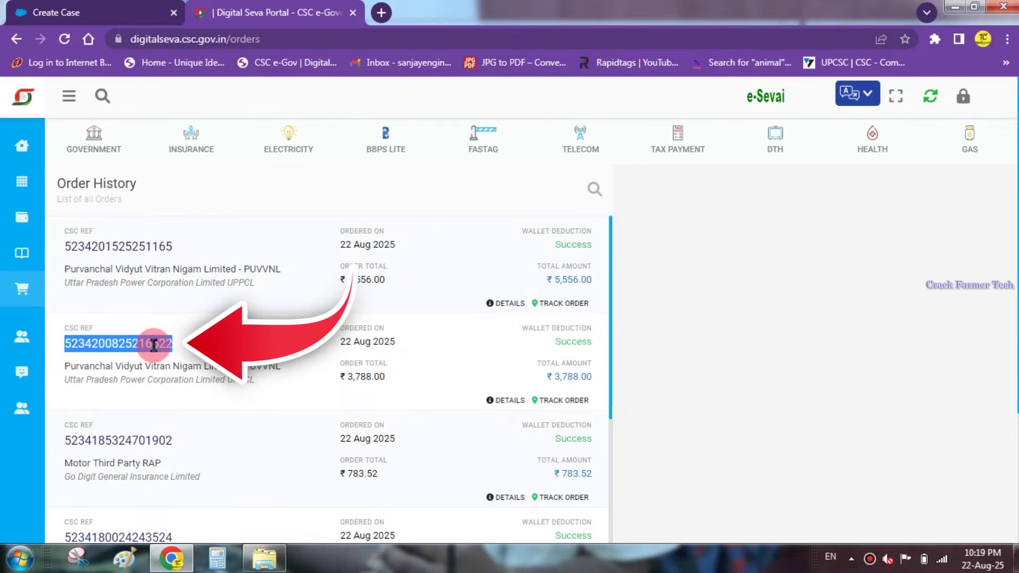
left_click(66, 11)
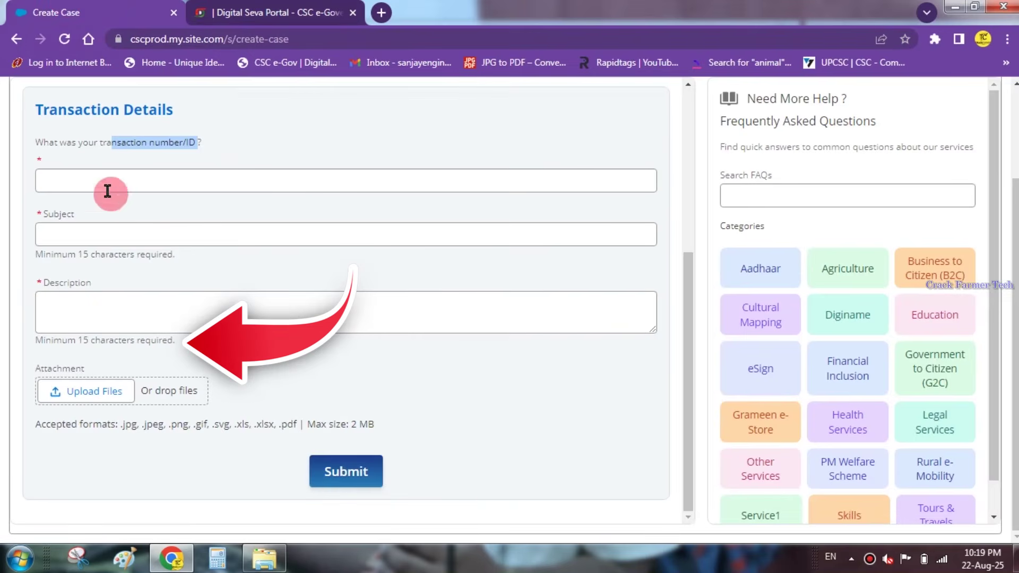
left_click(89, 178)
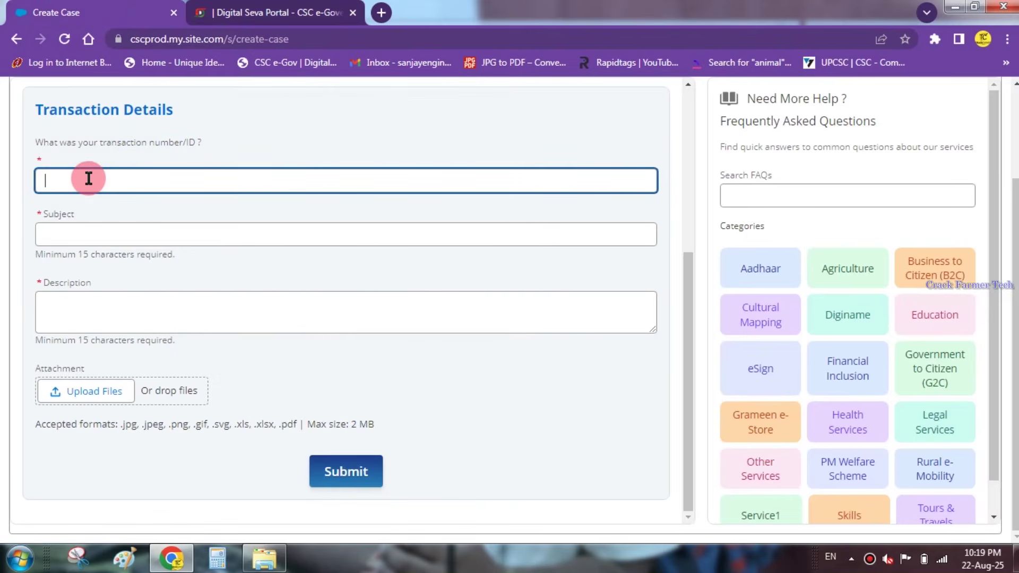
key("ctrl+v")
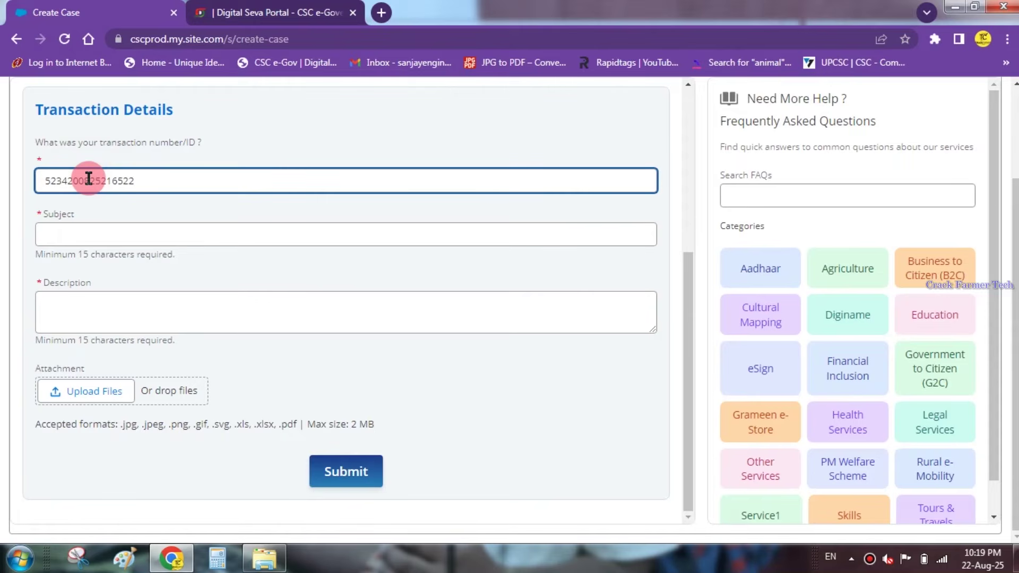
- Enter "Electricity bill not paid, money deducted in my wallet" as the case subject
left_click(144, 236)
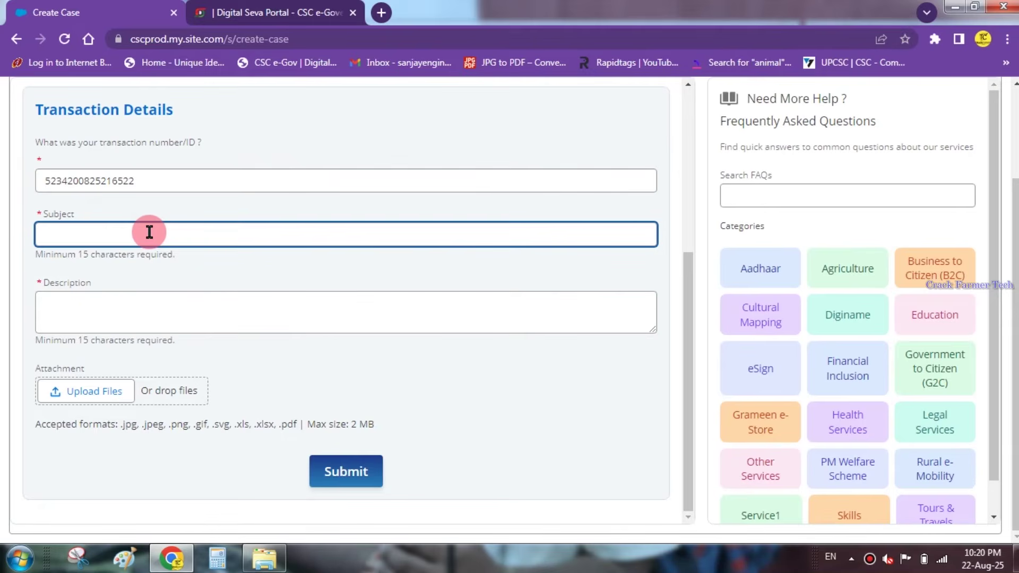
mouse_move(605, 7)
left_click(602, 10)
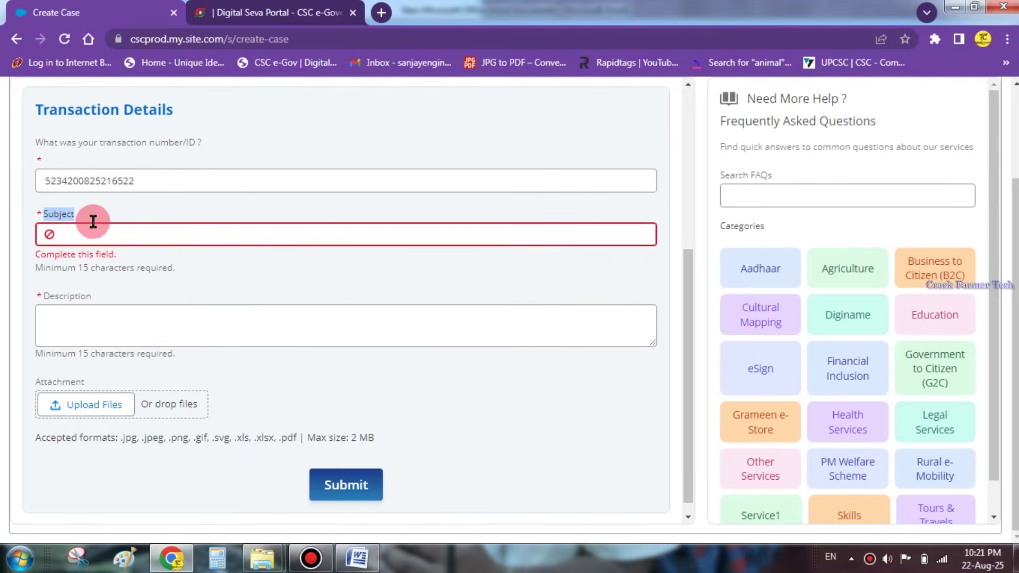
left_click(93, 230)
type("Electricity bill not paid, money deducted")
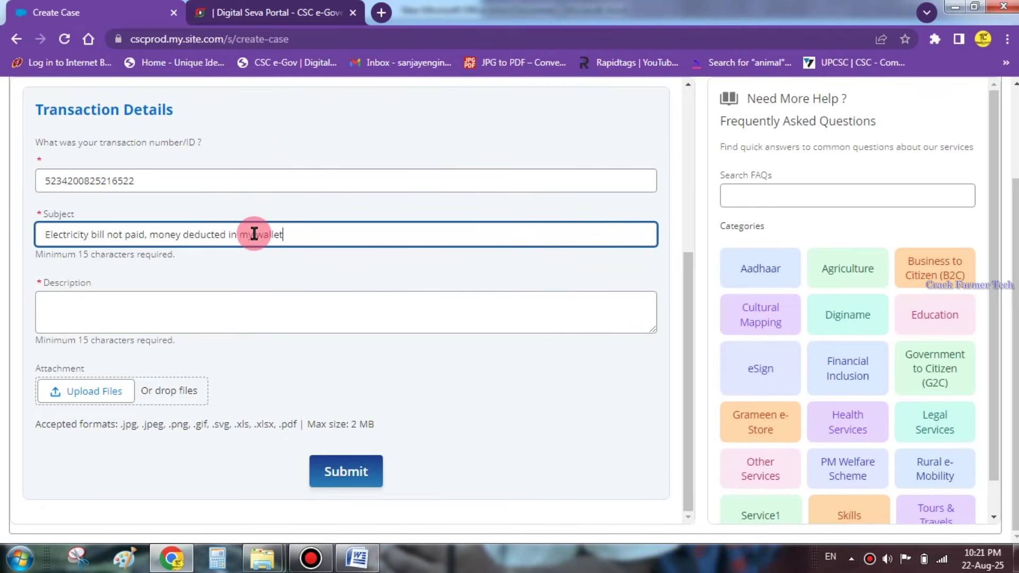
- Enter "Please refund my payment in my wallet" as the case description
left_click(264, 307)
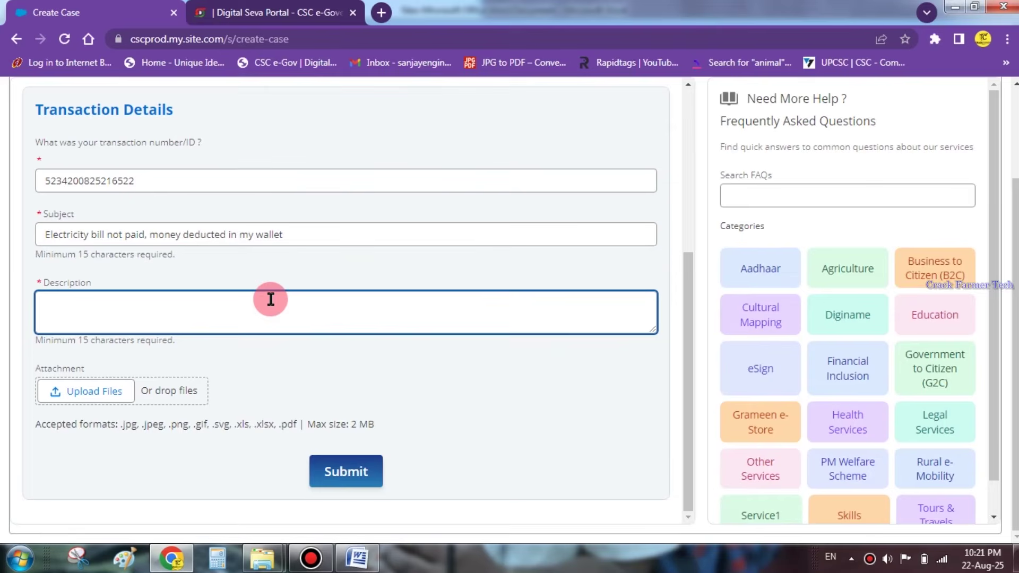
left_click(150, 312)
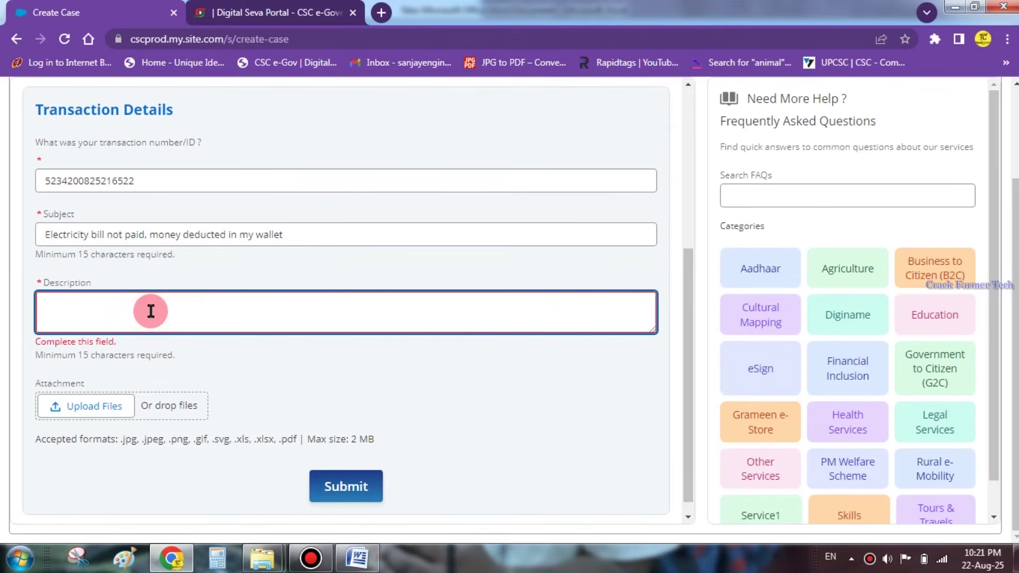
type("Please refund my payment in my wallet")
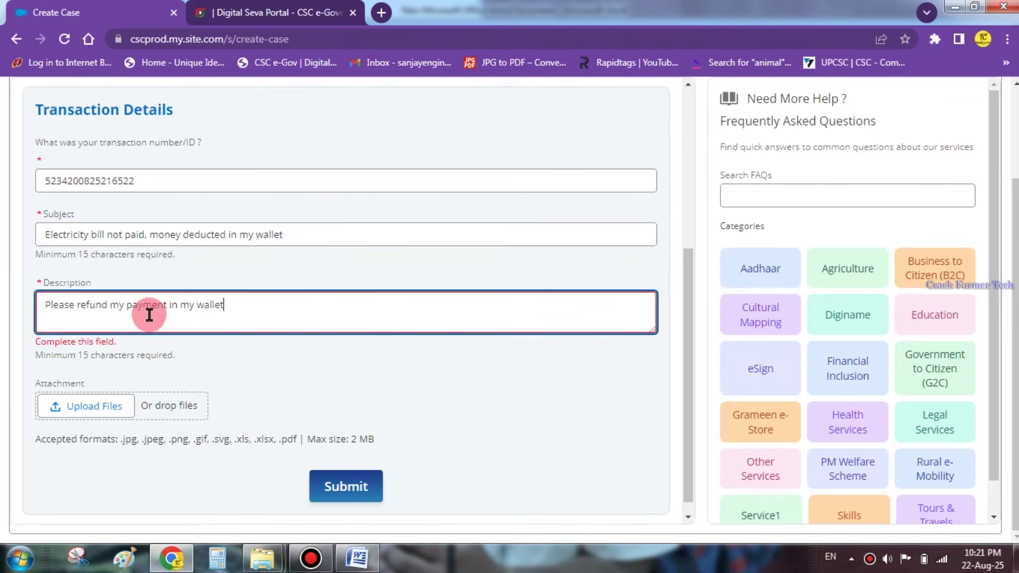
left_click_drag(50, 318, 234, 312)
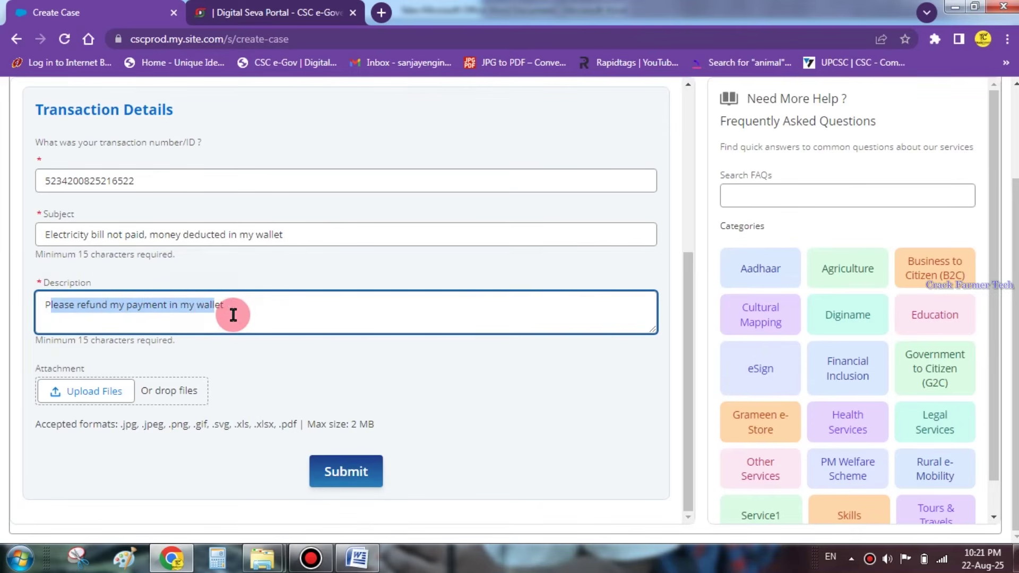
left_click(234, 313)
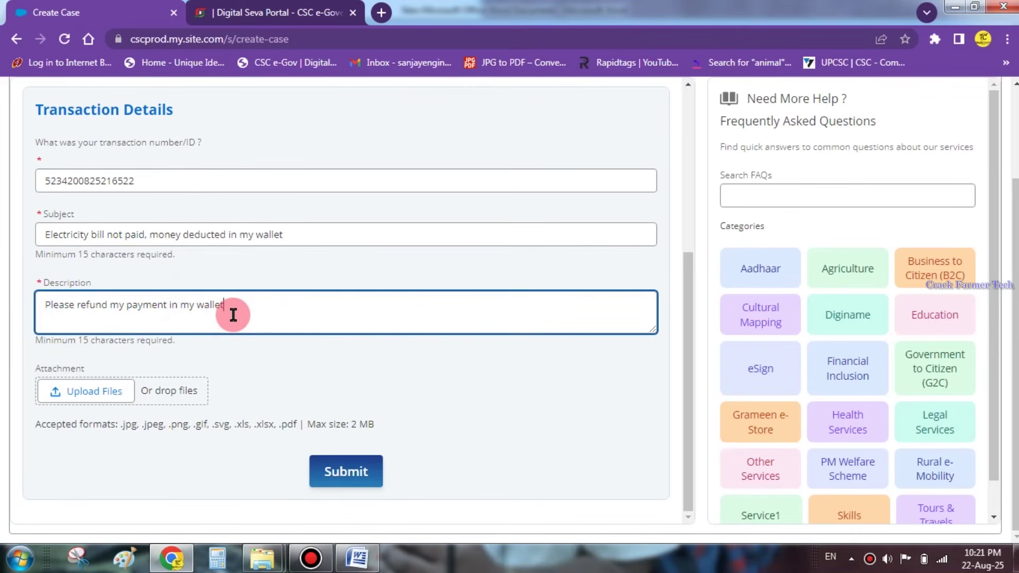
left_click(295, 370)
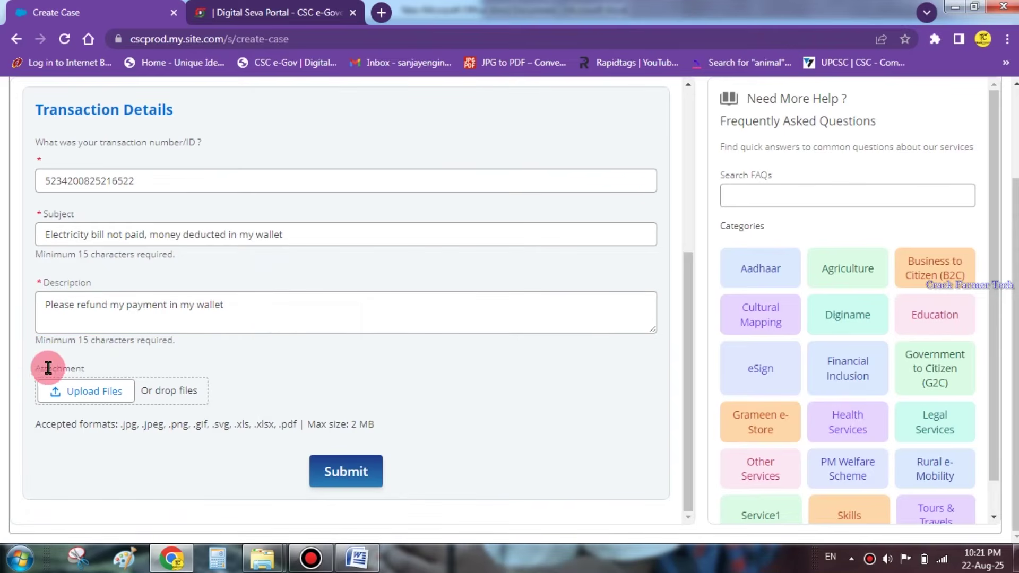
- Switch to the Digital Seva order history and open the details of the ₹3,788.00 PUVVNL order
left_click(267, 8)
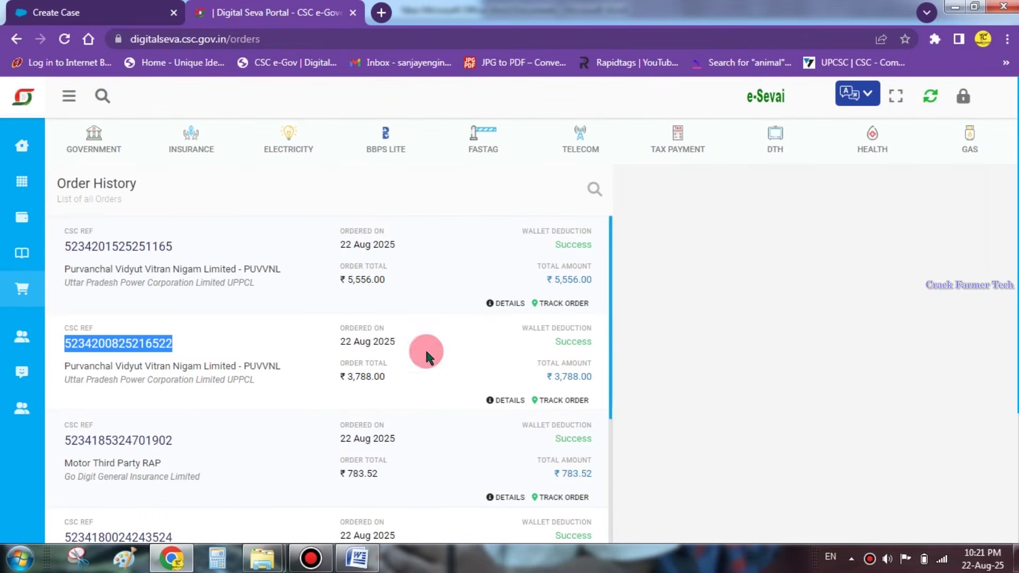
left_click(376, 361)
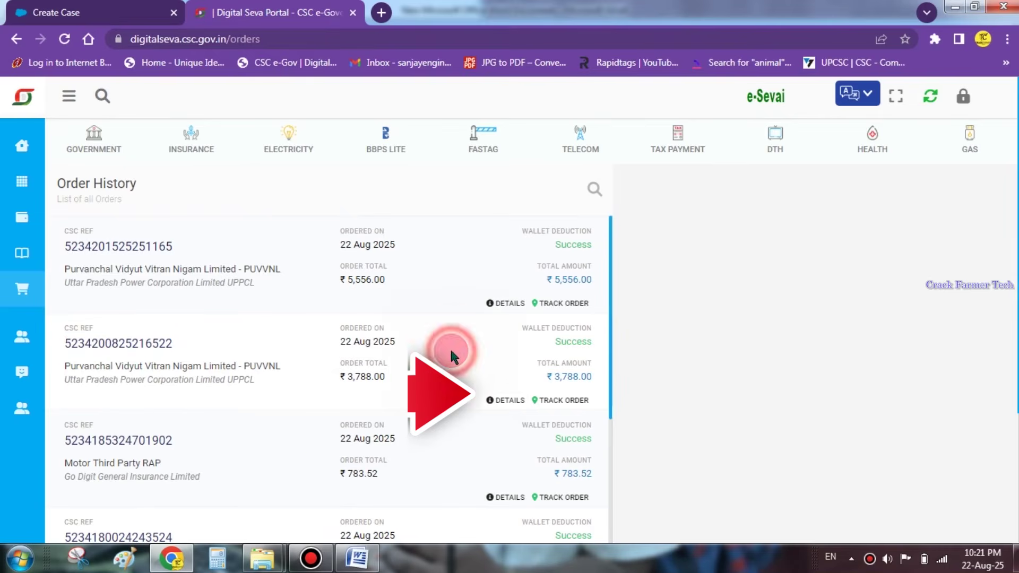
left_click(505, 401)
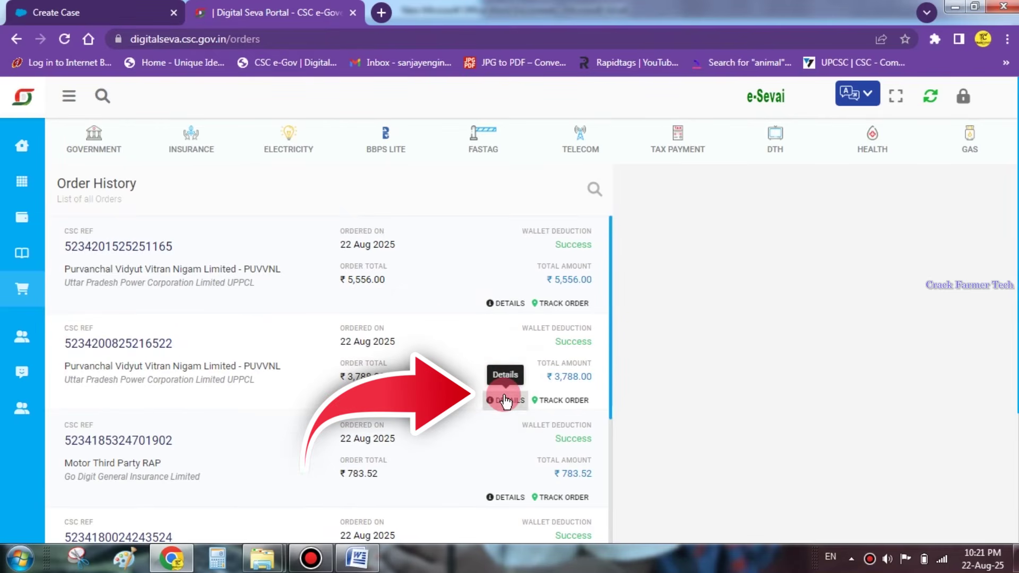
scroll(671, 131, "down", 1)
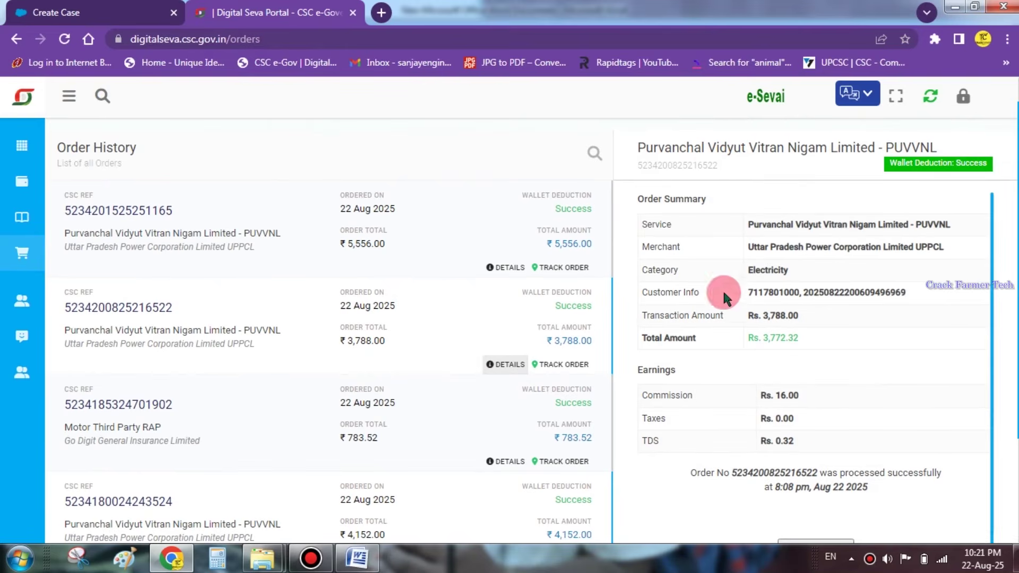
- Capture the PUVVNL order summary as a rectangular snip with Snipping Tool
left_click(74, 564)
left_click(626, 141)
left_click_drag(618, 126, 1010, 522)
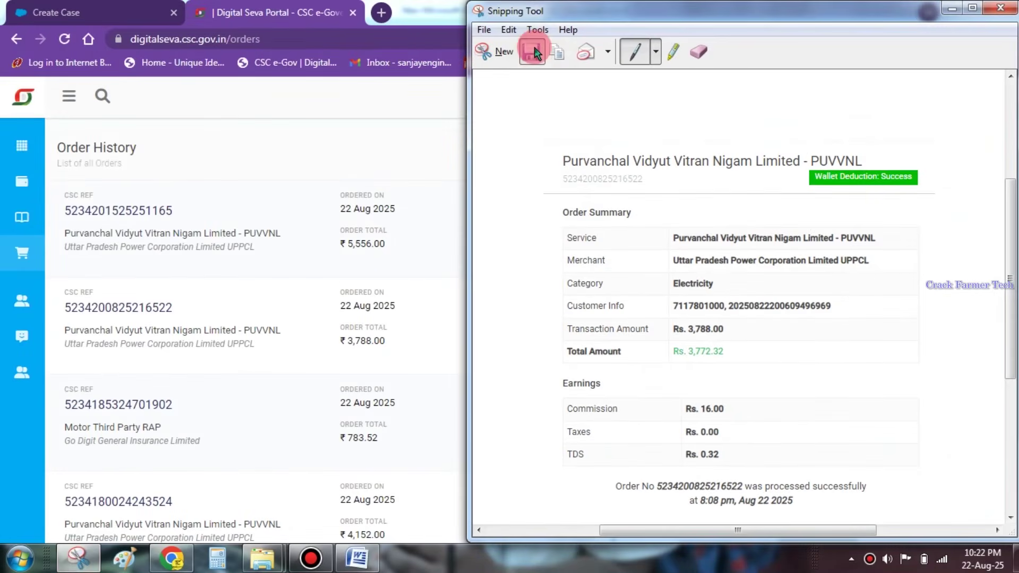
- Save the snip as a JPEG named "screenshot" in the Ticket Generate CSC folder under Crack Farmer and close Snipping Tool
left_click(536, 52)
left_click(547, 134)
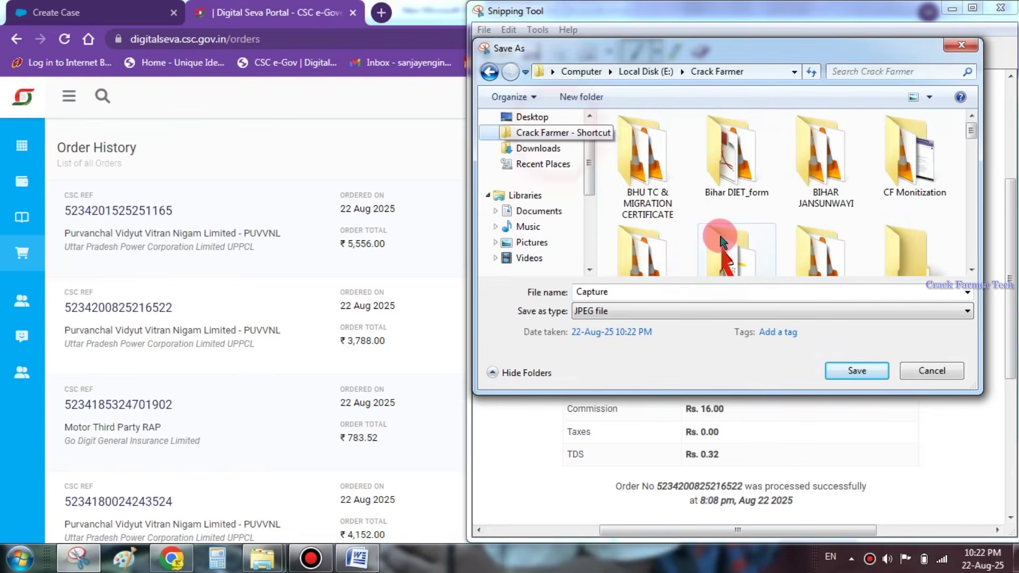
scroll(723, 242, "down", 2)
double_click(661, 183)
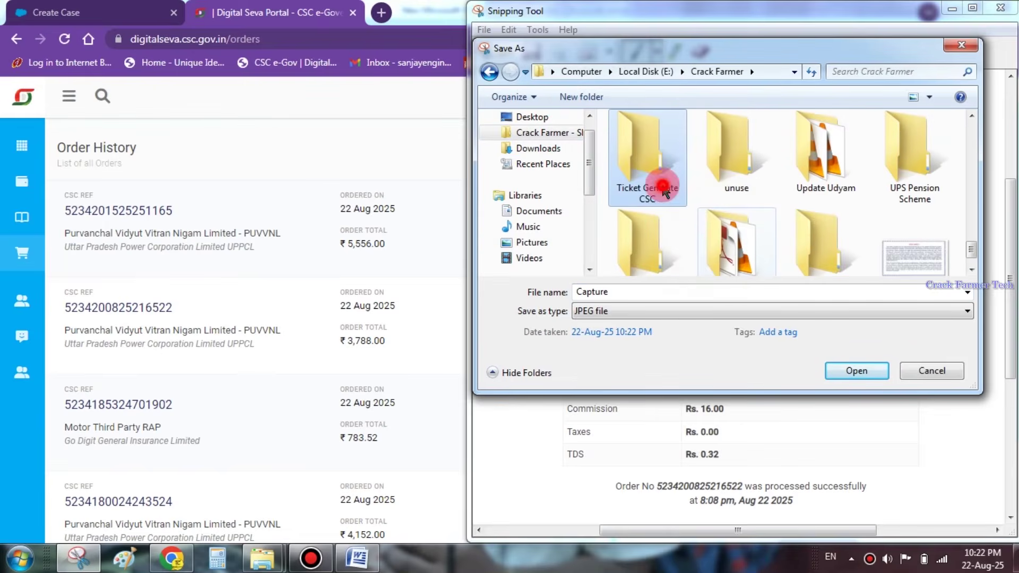
double_click(657, 291)
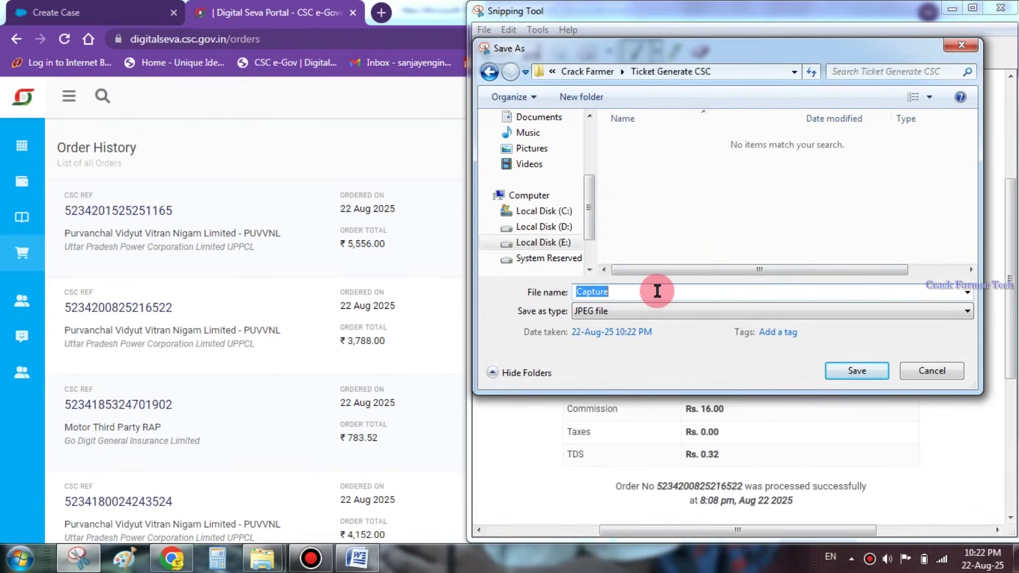
type("screenshot")
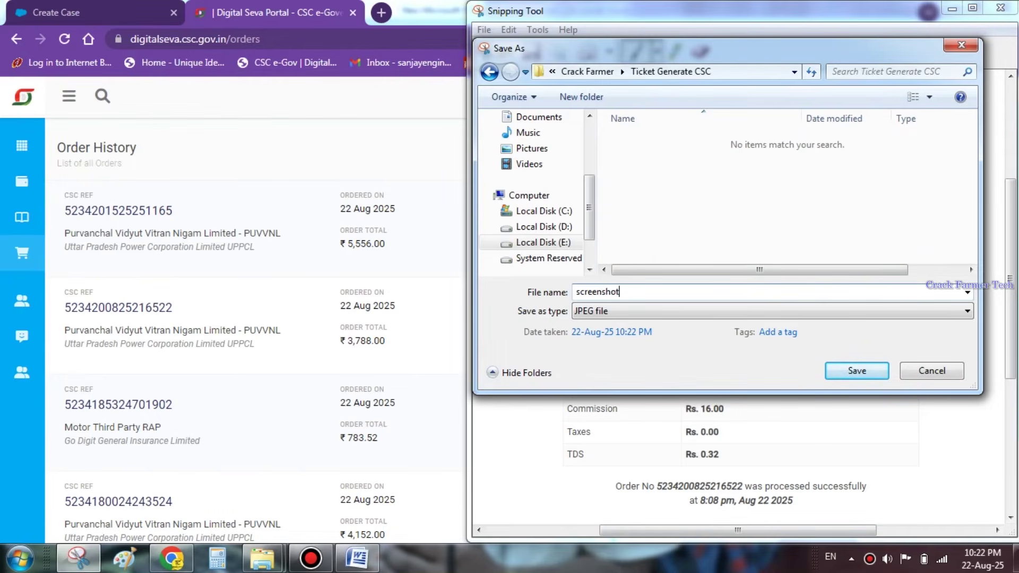
key("Return")
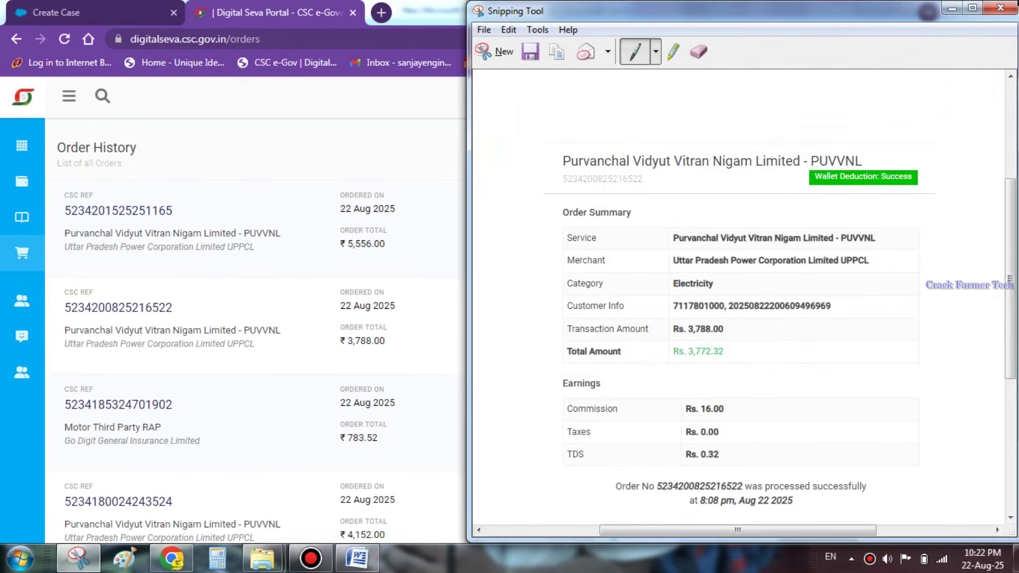
left_click(1001, 8)
- Return to the case form and attach screenshot.JPG from the Ticket Generate CSC folder
left_click(76, 2)
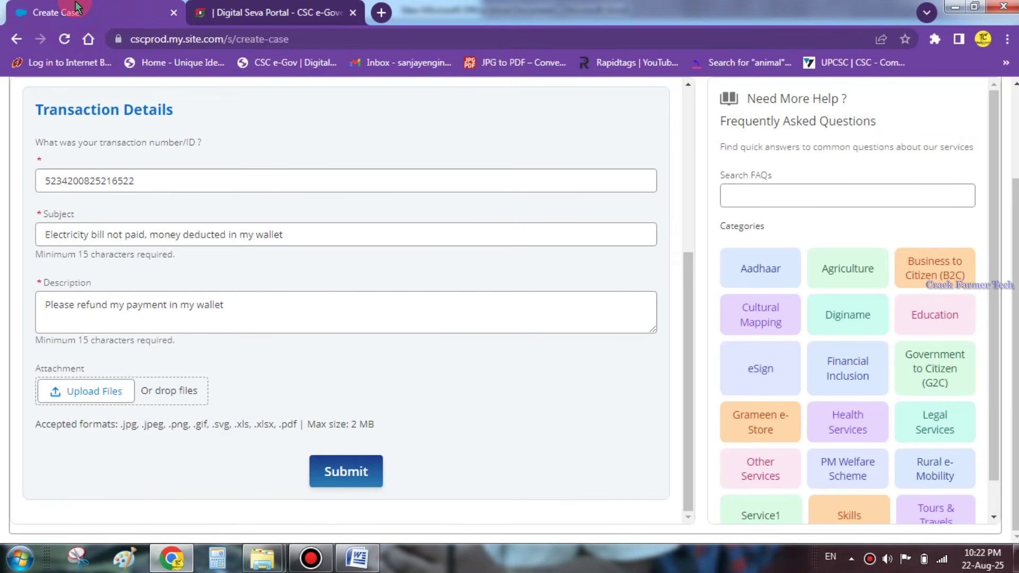
left_click(91, 394)
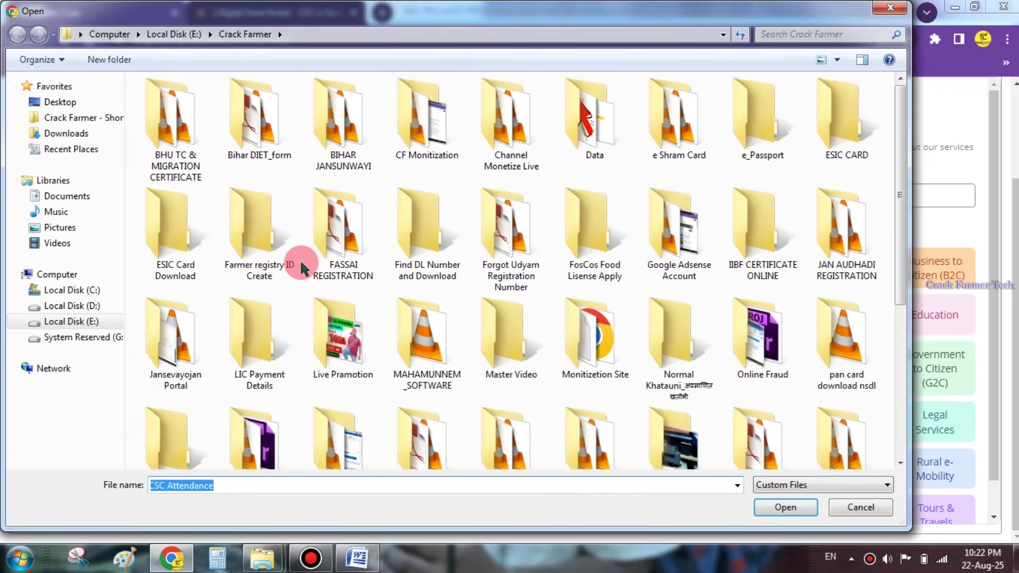
scroll(301, 260, "down", 5)
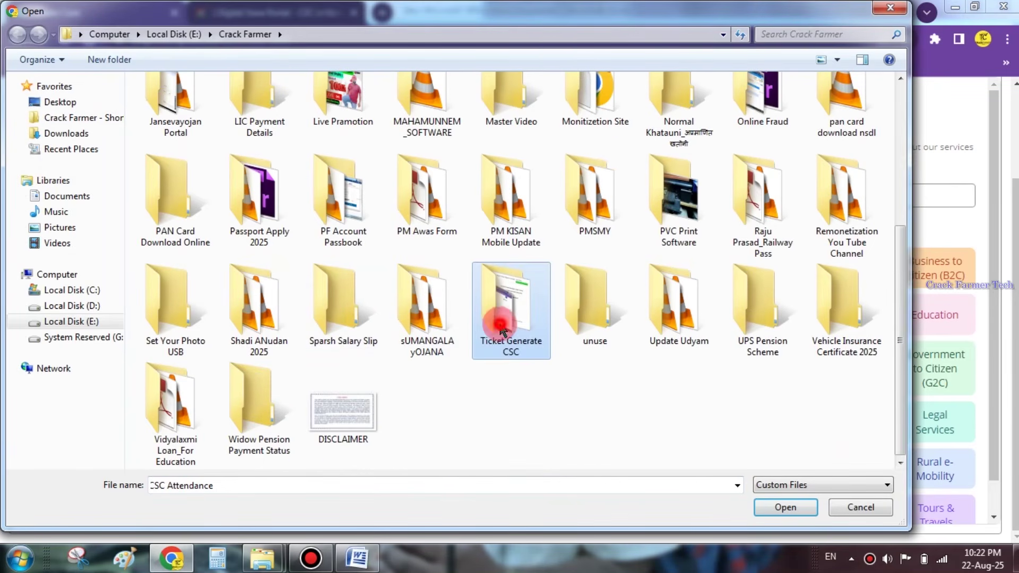
double_click(499, 327)
double_click(180, 119)
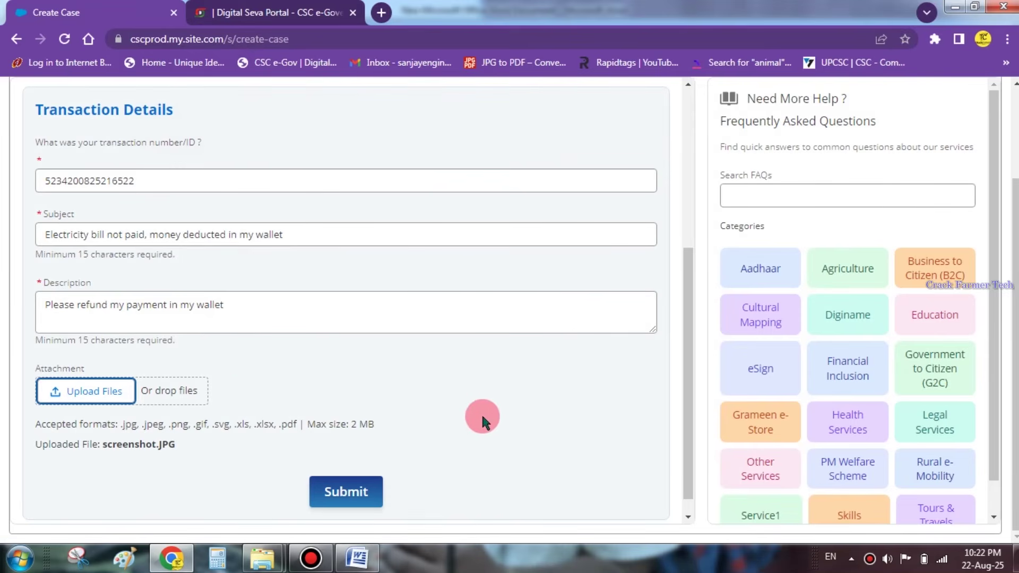
- Submit the transaction case and dismiss the notification
left_click(346, 503)
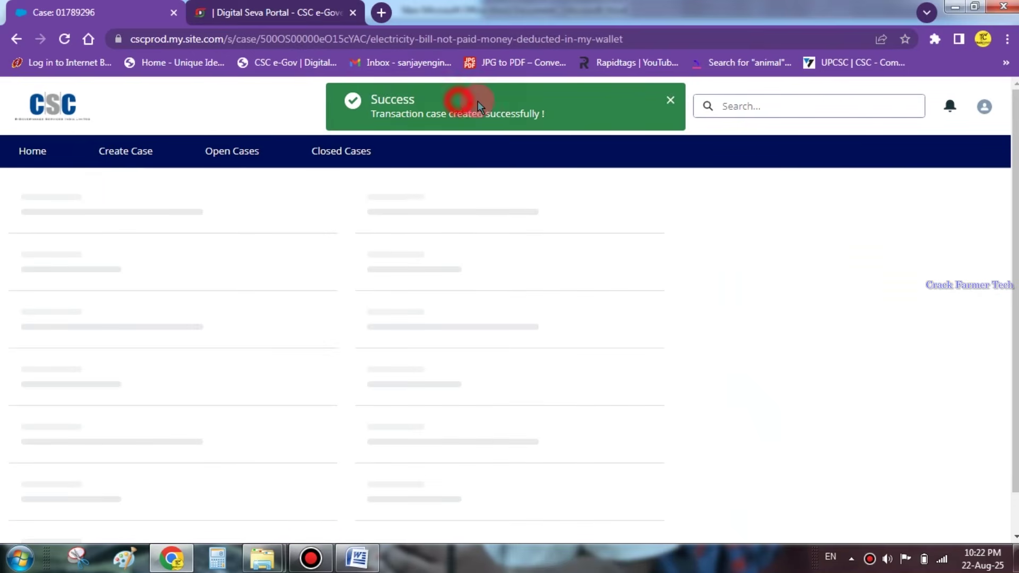
left_click_drag(377, 100, 459, 100)
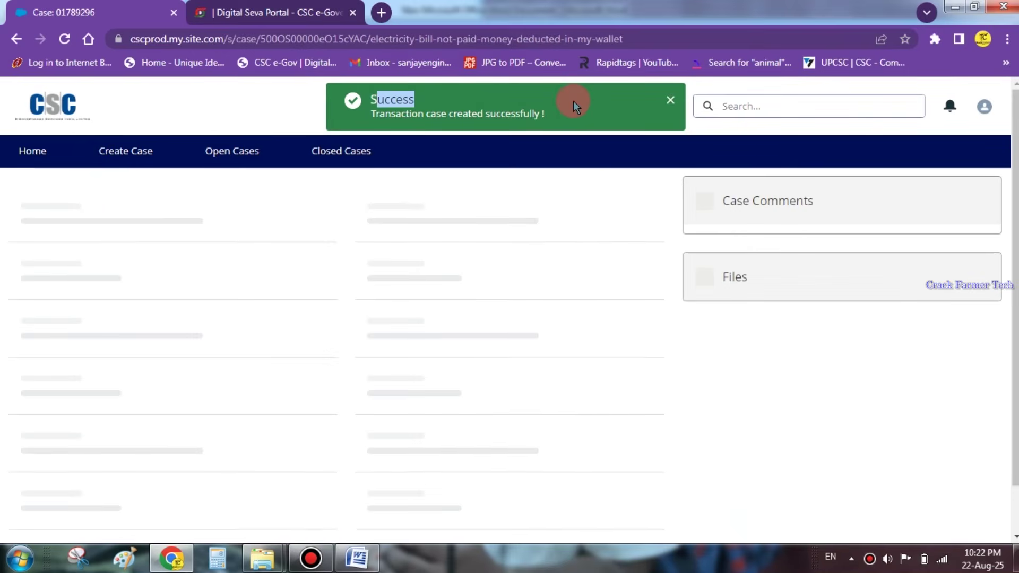
left_click(671, 101)
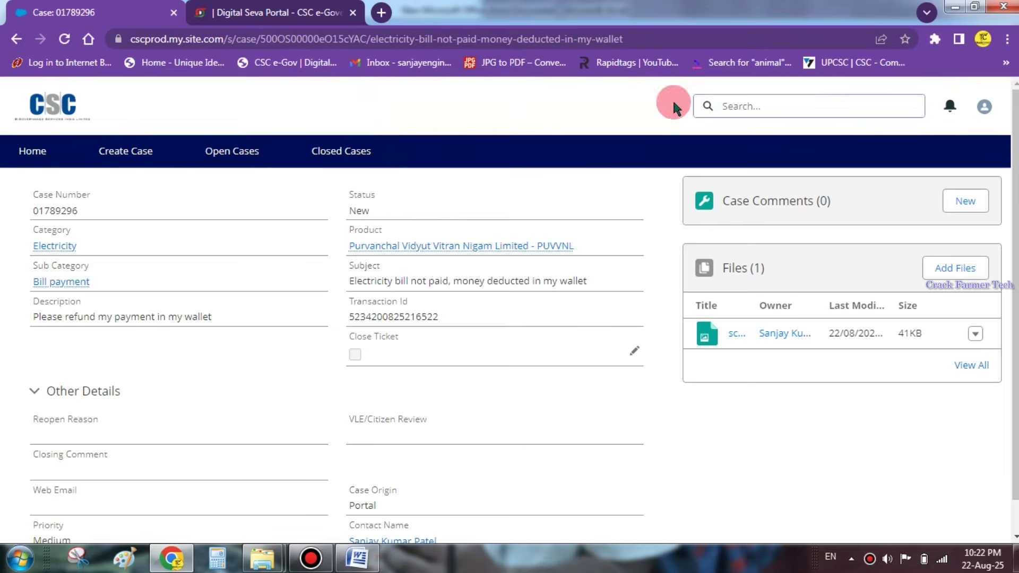
- Review the created case's number, category, product, subject, description, transaction ID and other details
left_click_drag(41, 197, 96, 197)
left_click_drag(33, 230, 118, 232)
left_click_drag(354, 229, 398, 232)
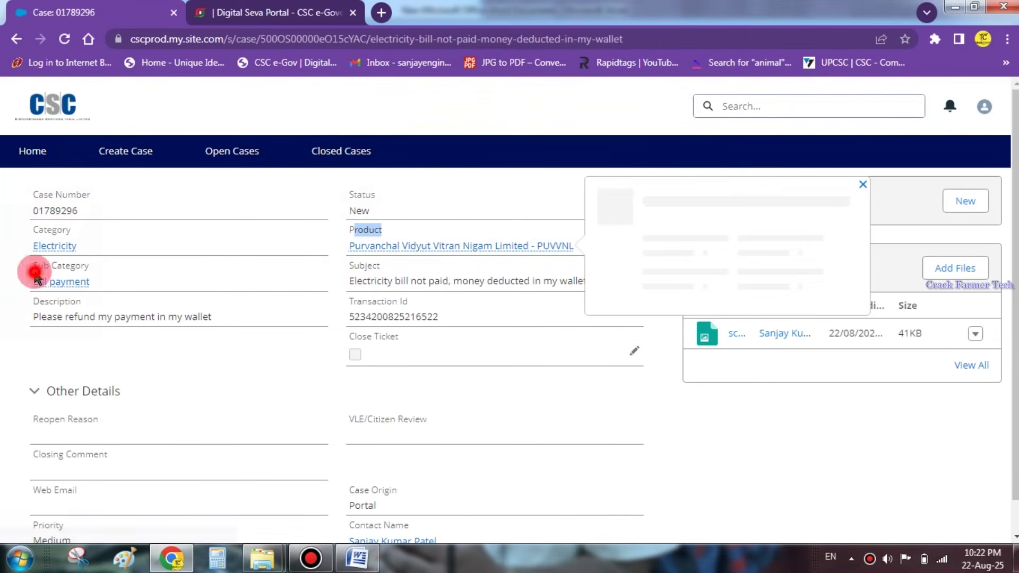
left_click_drag(33, 265, 109, 258)
left_click(357, 269)
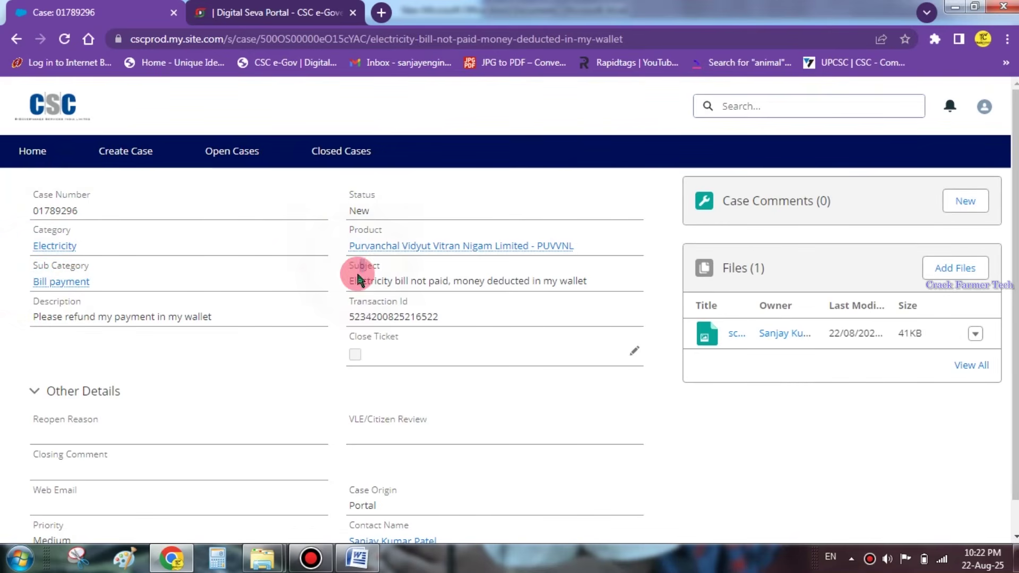
left_click_drag(366, 285, 592, 289)
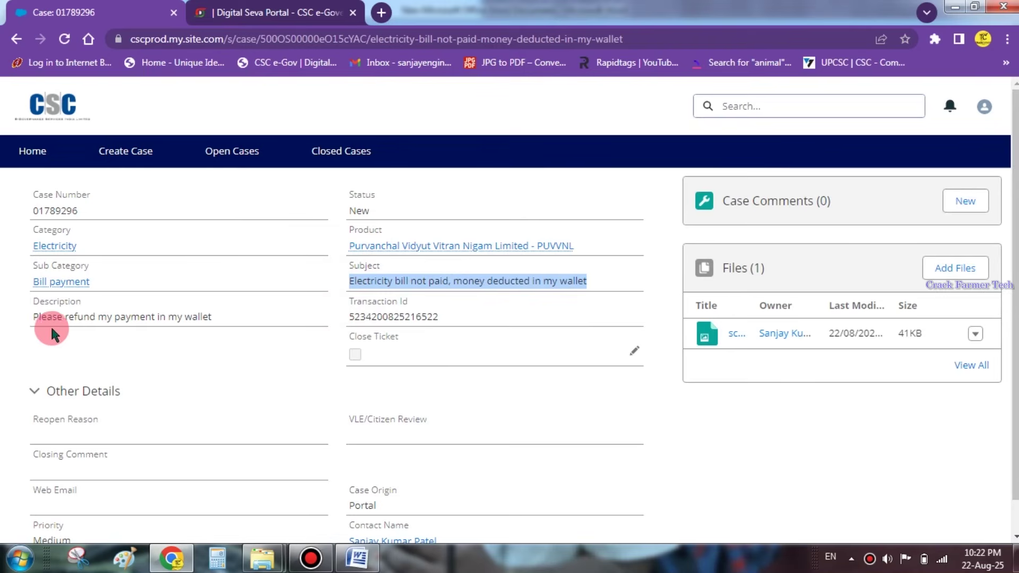
left_click(38, 318)
left_click_drag(37, 318, 197, 318)
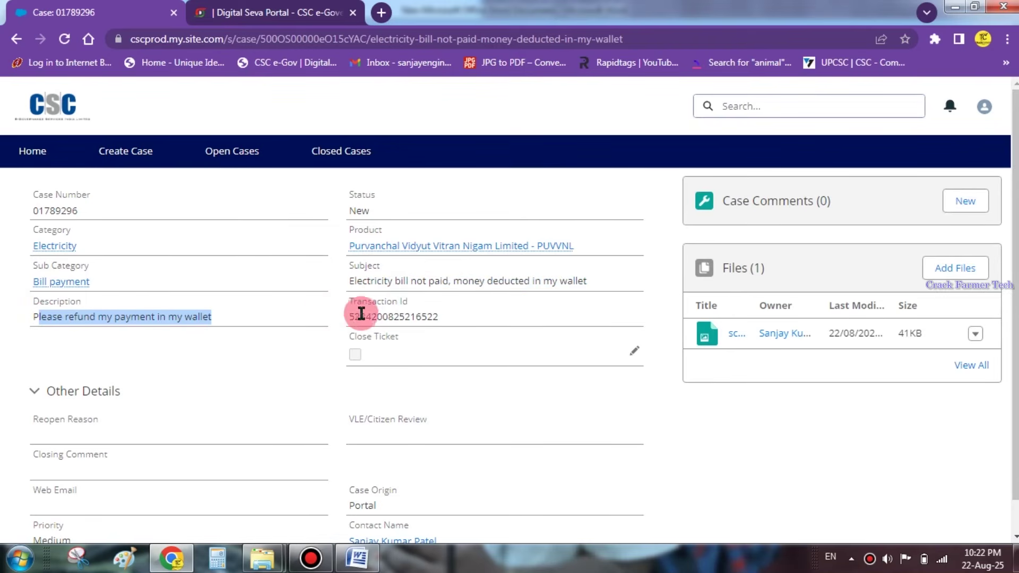
left_click_drag(350, 317, 437, 321)
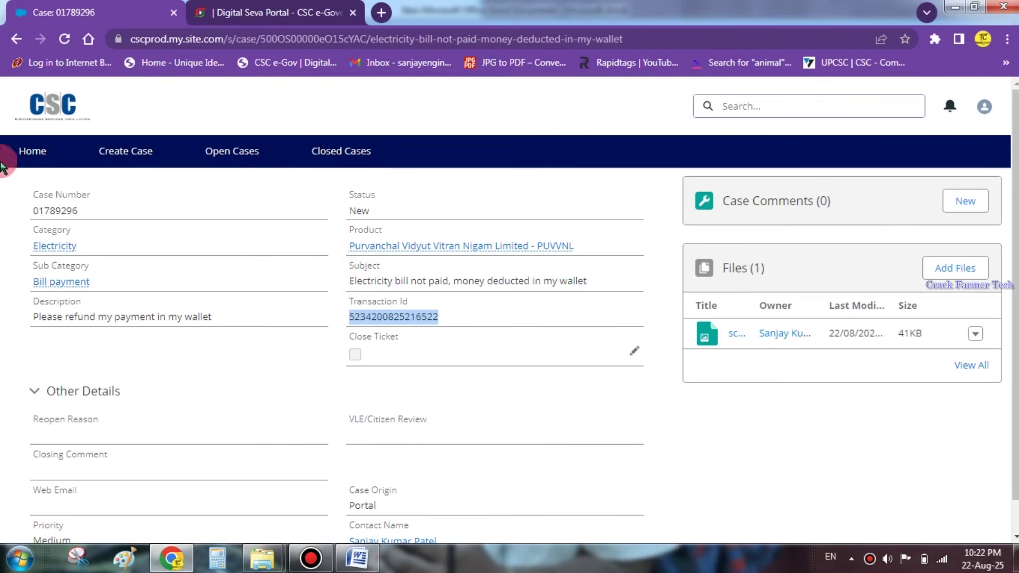
left_click(584, 404)
scroll(583, 403, "down", 1)
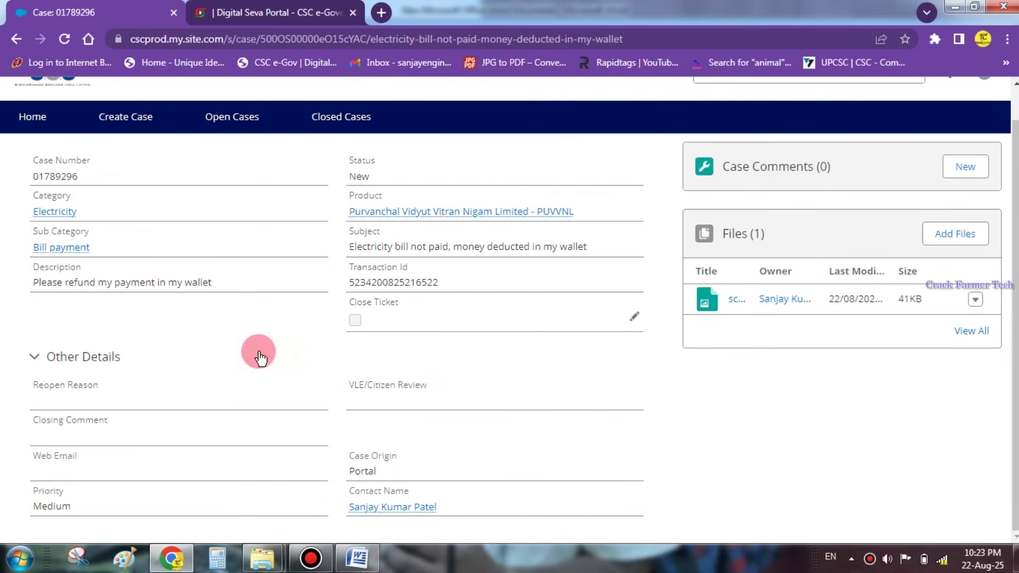
scroll(470, 387, "up", 1)
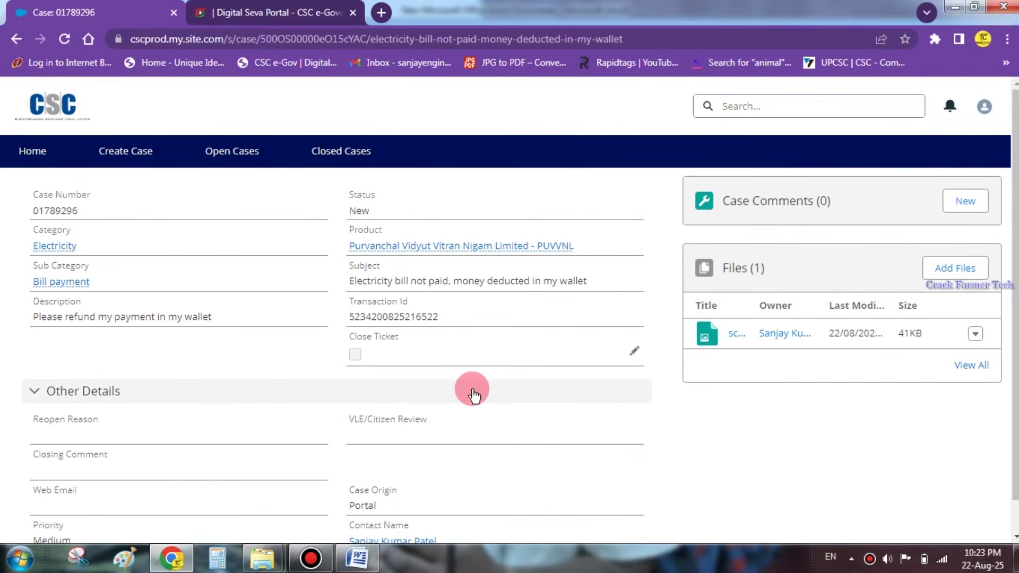
- Open the list of open cases and check the newest case's creation date and time against the system clock
left_click(30, 151)
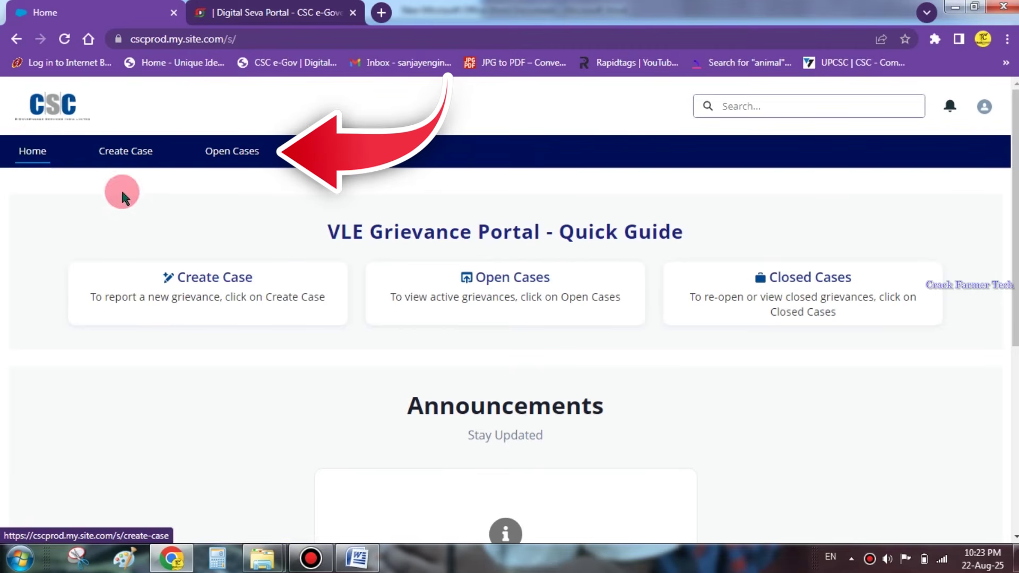
left_click(227, 154)
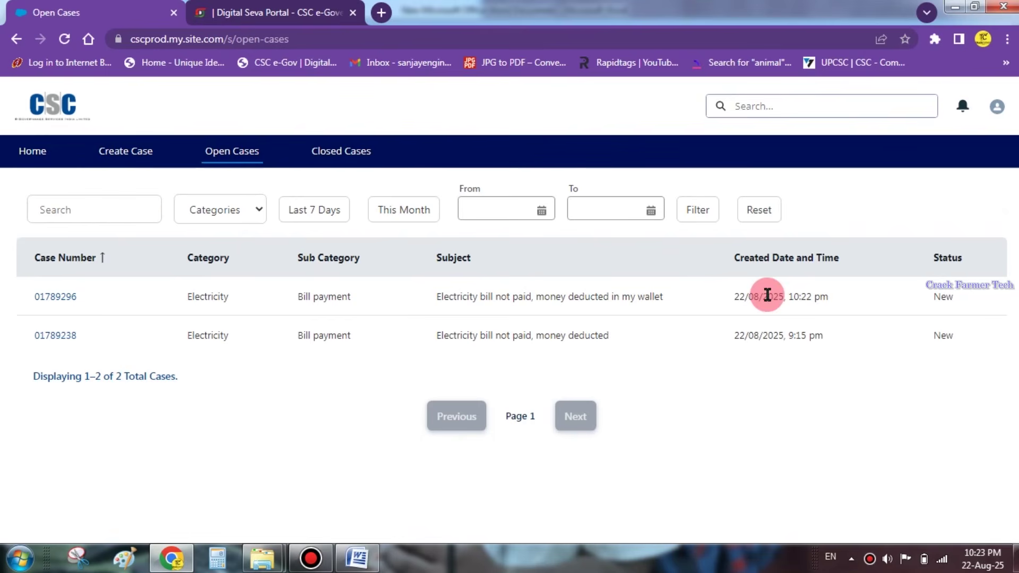
left_click_drag(730, 298, 832, 295)
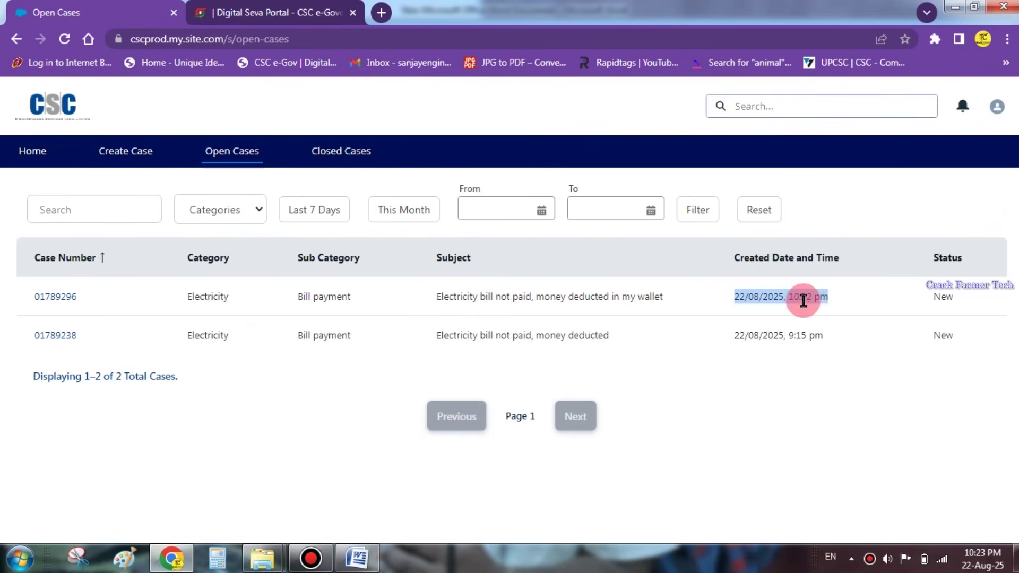
left_click(986, 558)
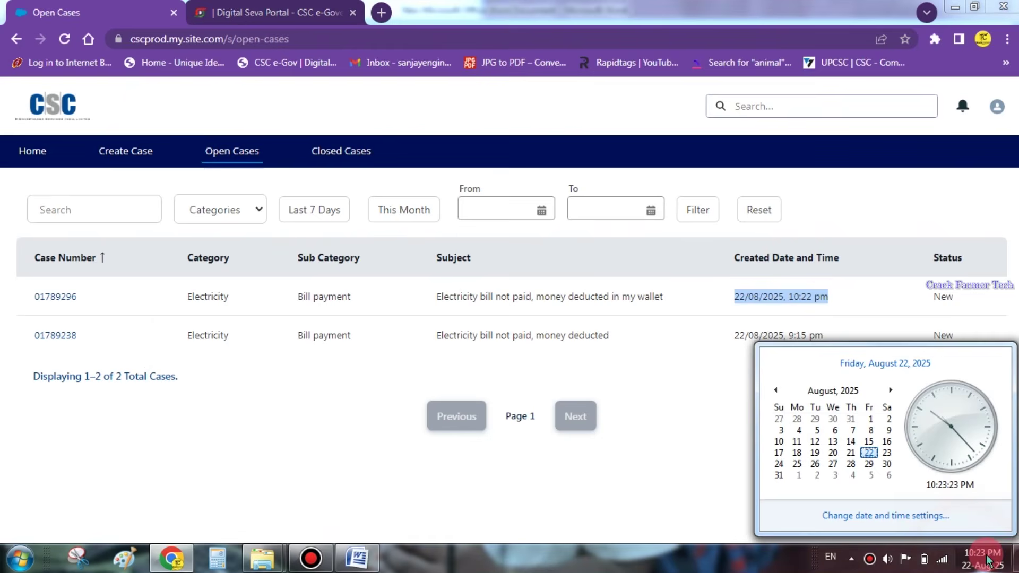
left_click(660, 555)
left_click(735, 297)
left_click_drag(737, 296, 826, 294)
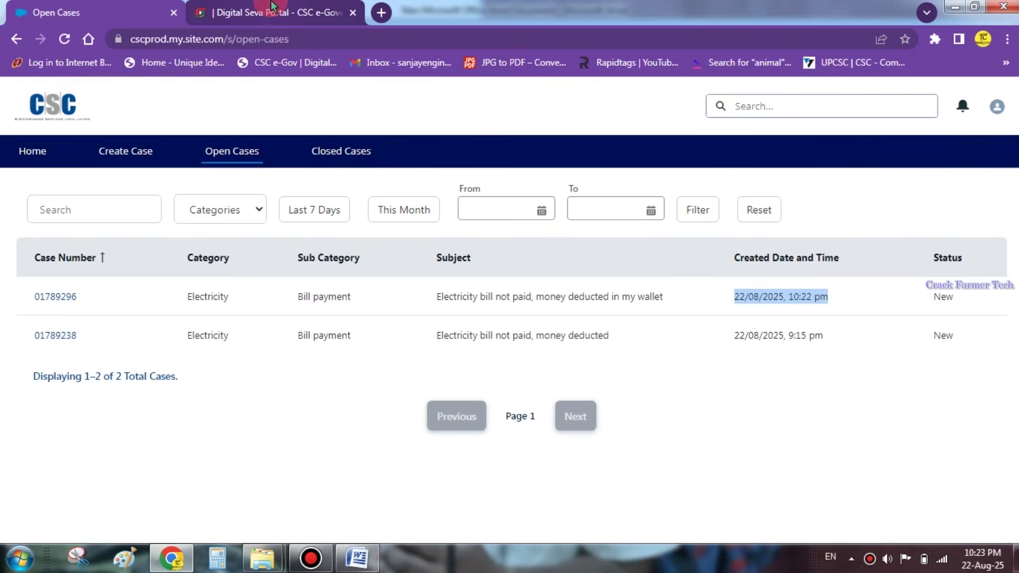
- Examine the ₹3,772.32 PUVVNL entry in the Digital Seva dashboard's recent transactions, and return to the open cases list
left_click(288, 16)
left_click(575, 330)
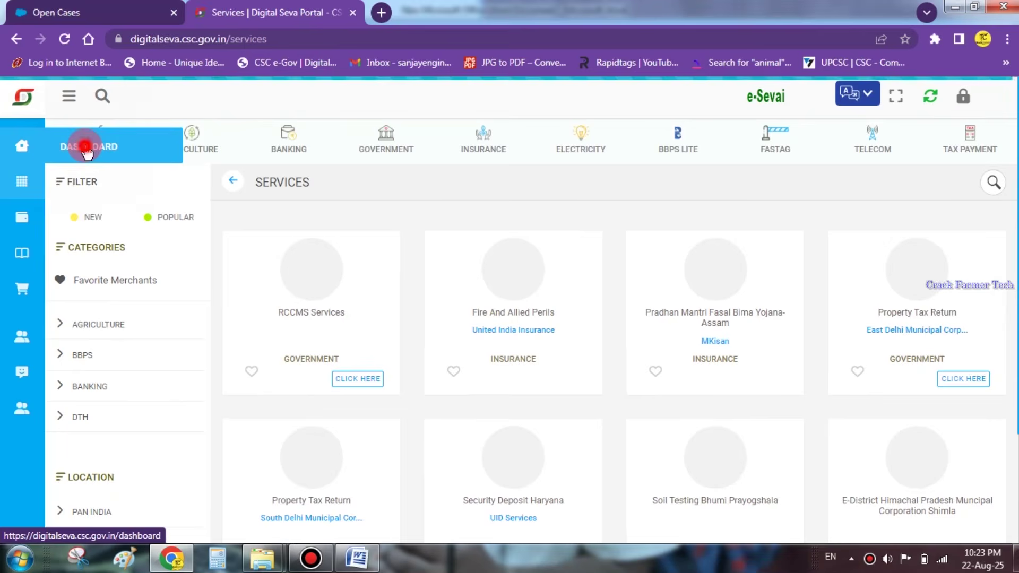
left_click(85, 148)
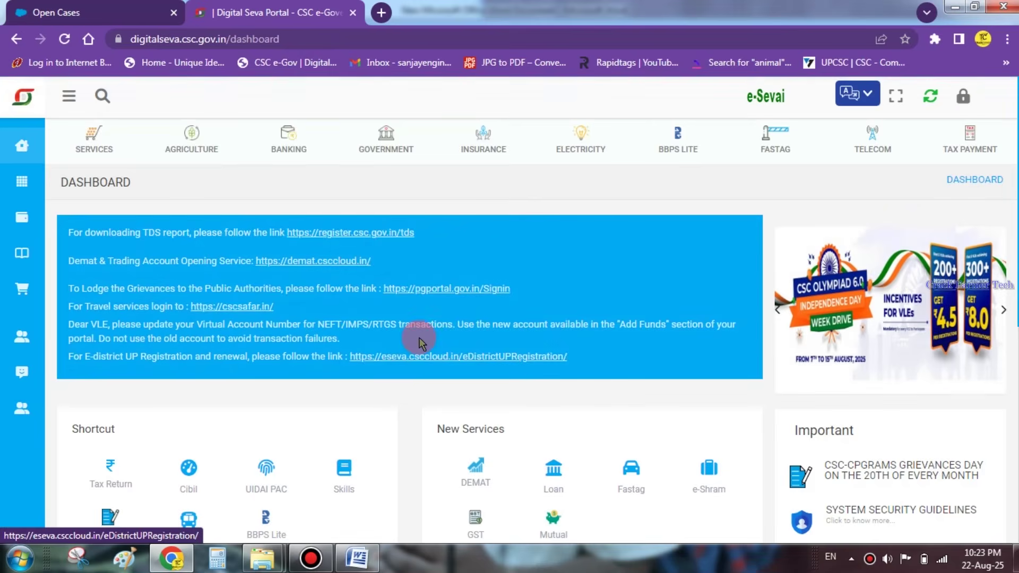
scroll(418, 337, "down", 5)
scroll(418, 333, "down", 3)
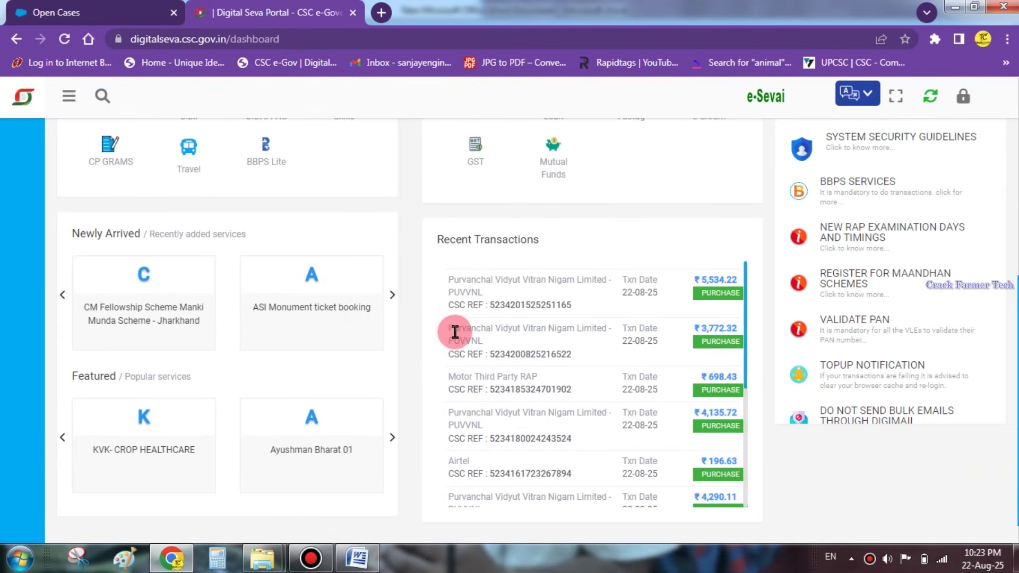
mouse_move(447, 330)
left_mouse_down()
mouse_move(742, 335)
mouse_move(719, 325)
mouse_move(738, 326)
left_mouse_up()
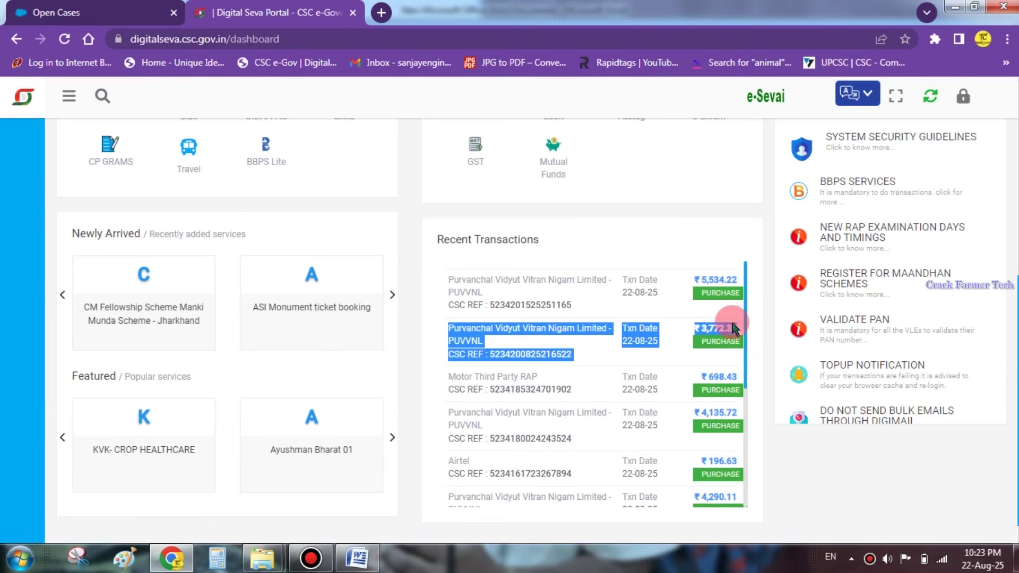
left_click(622, 225)
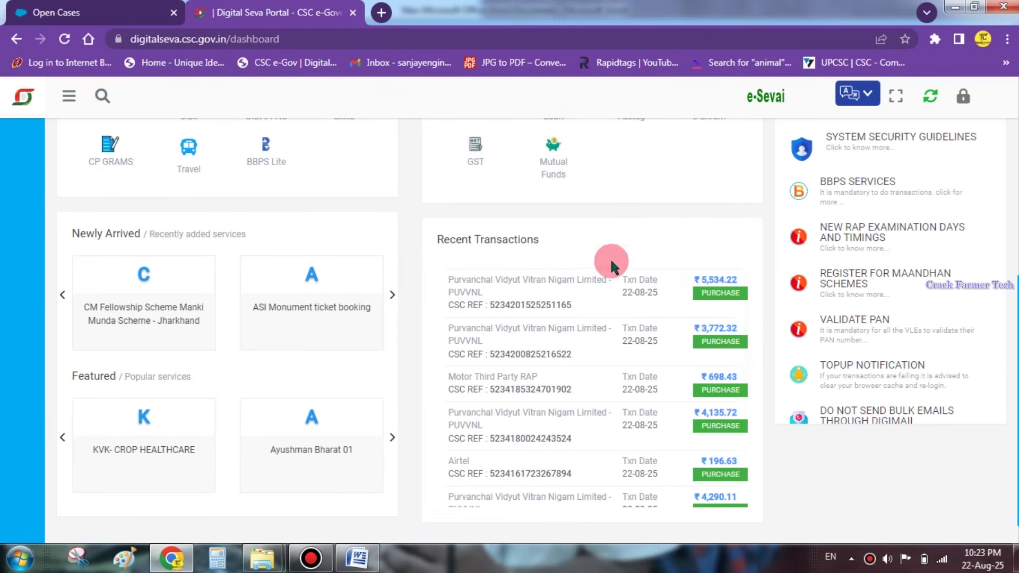
left_click_drag(451, 326, 721, 342)
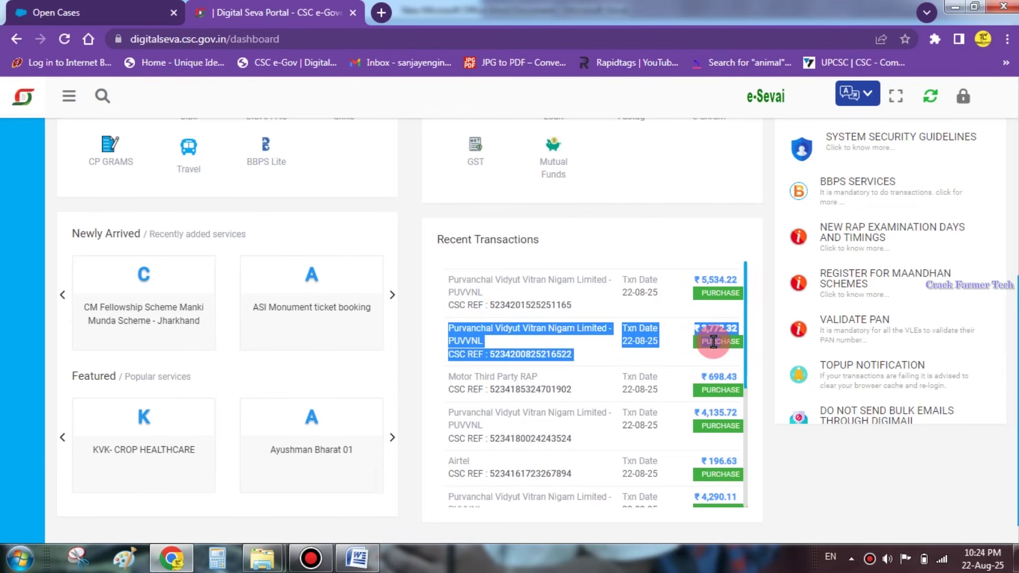
left_click(52, 6)
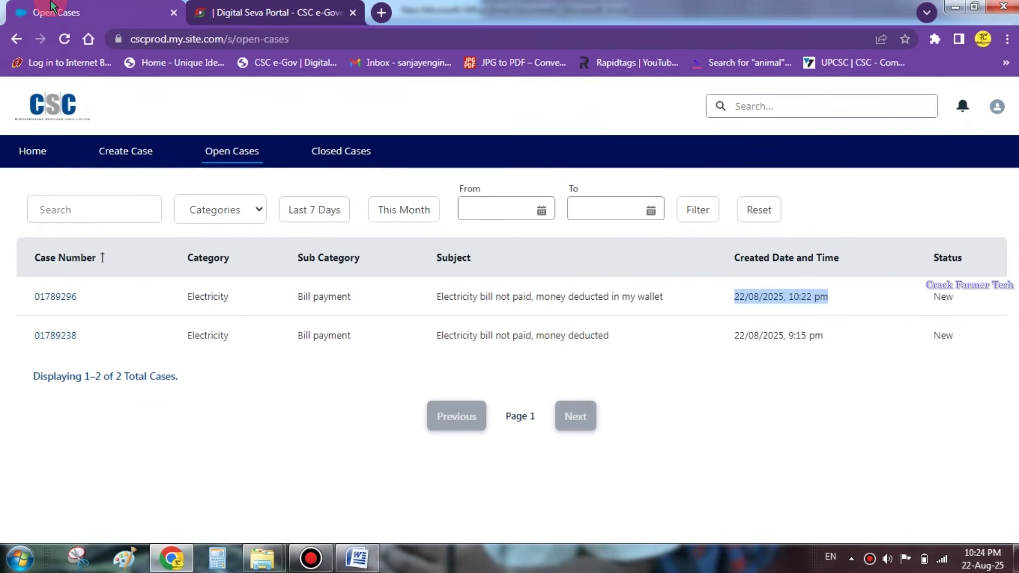